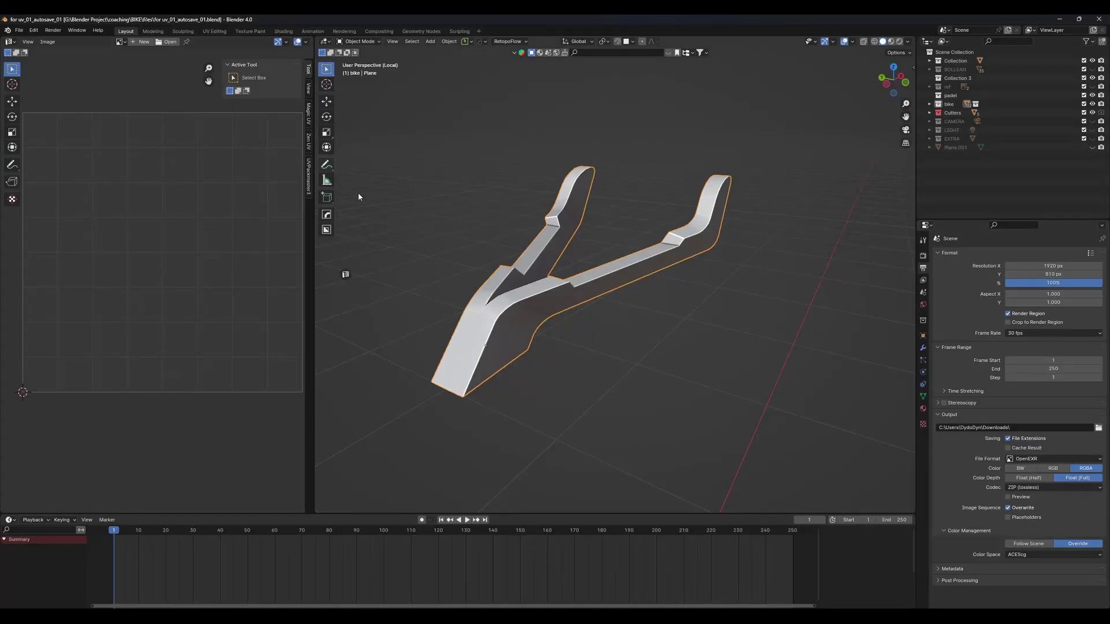
# Show the SimpleBake panel in Render properties and orbit to a side view of the handlebar.
pyautogui.click(923, 256)
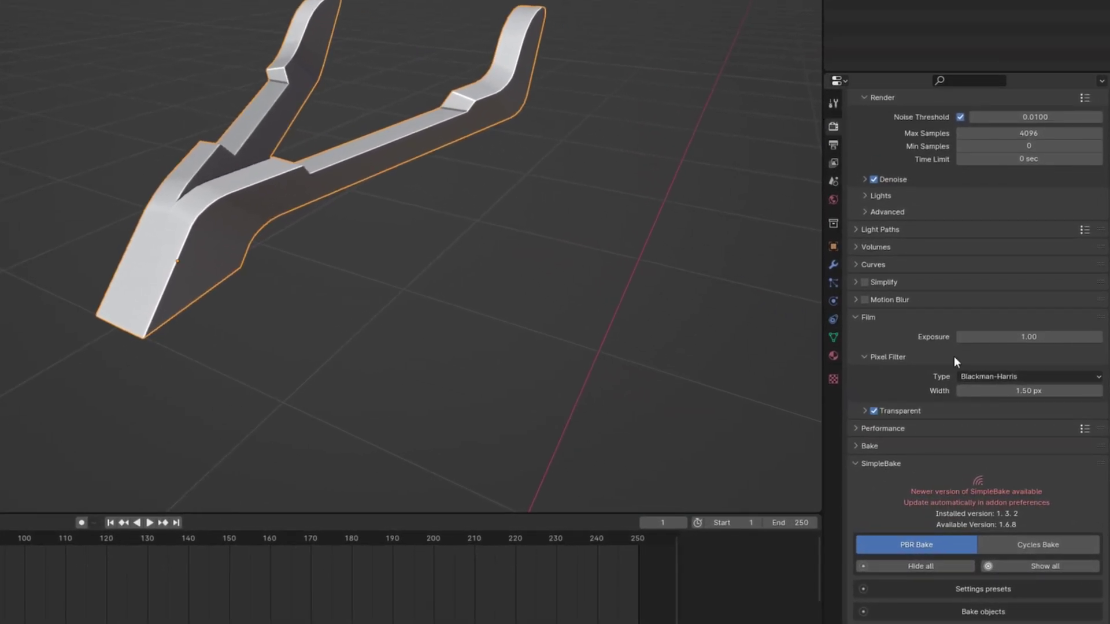
pyautogui.scroll(-8, 954, 356)
pyautogui.scroll(-2, 986, 297)
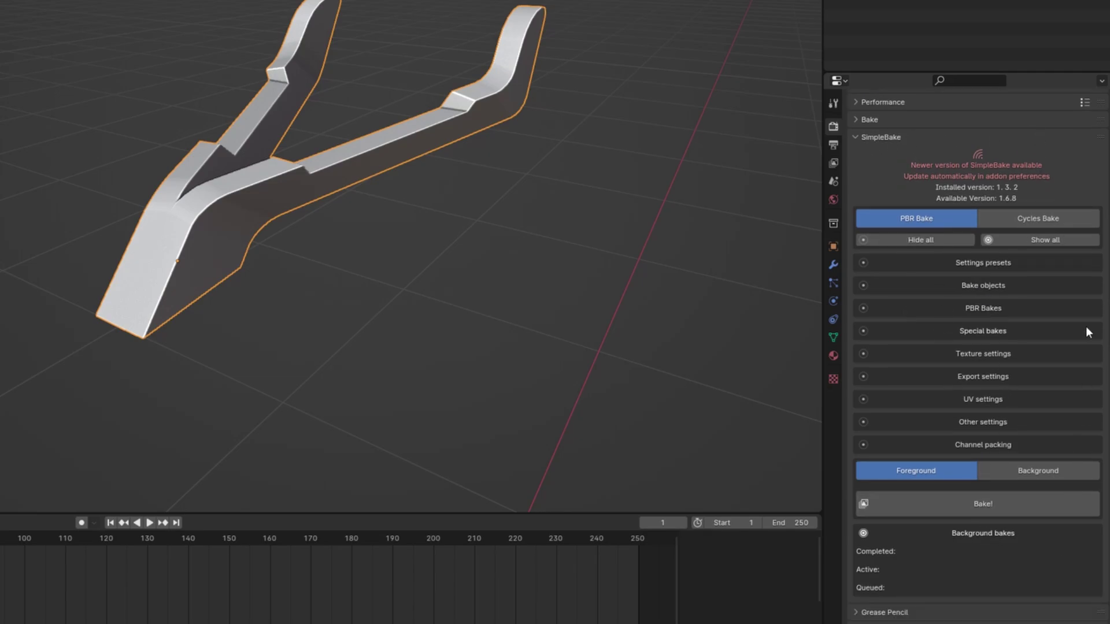
pyautogui.moveTo(145, 139); pyautogui.dragTo(221, 144, button='middle')
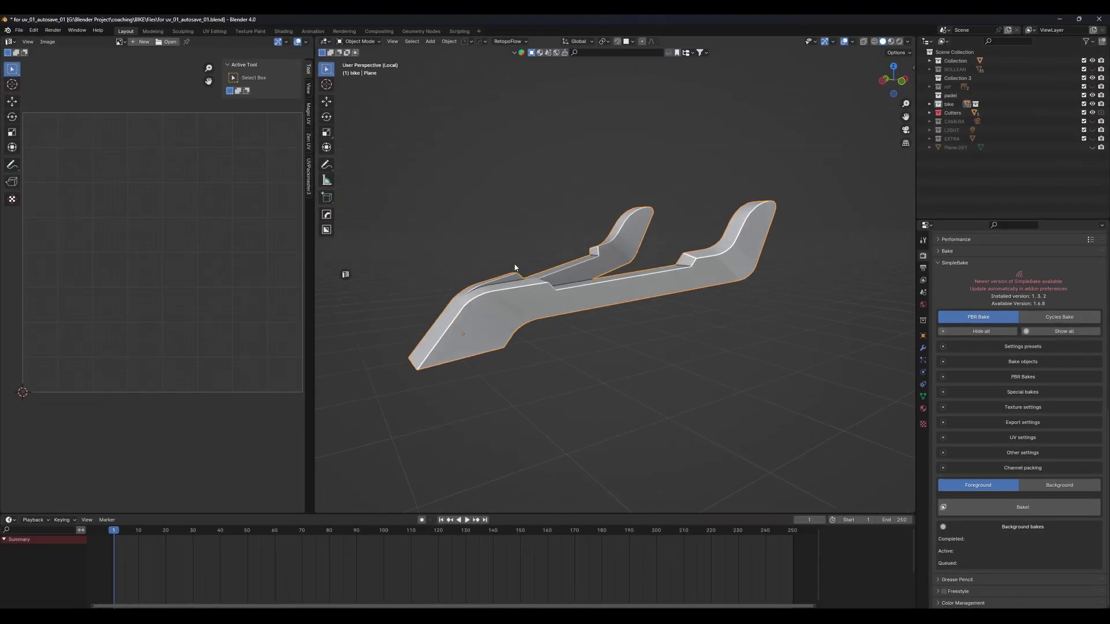
pyautogui.moveTo(514, 267); pyautogui.dragTo(701, 225, button='middle')
# Switch the viewport to Material Preview and orbit to see the handlebar's end.
pyautogui.click(891, 41)
pyautogui.scroll(8, 828, 255)
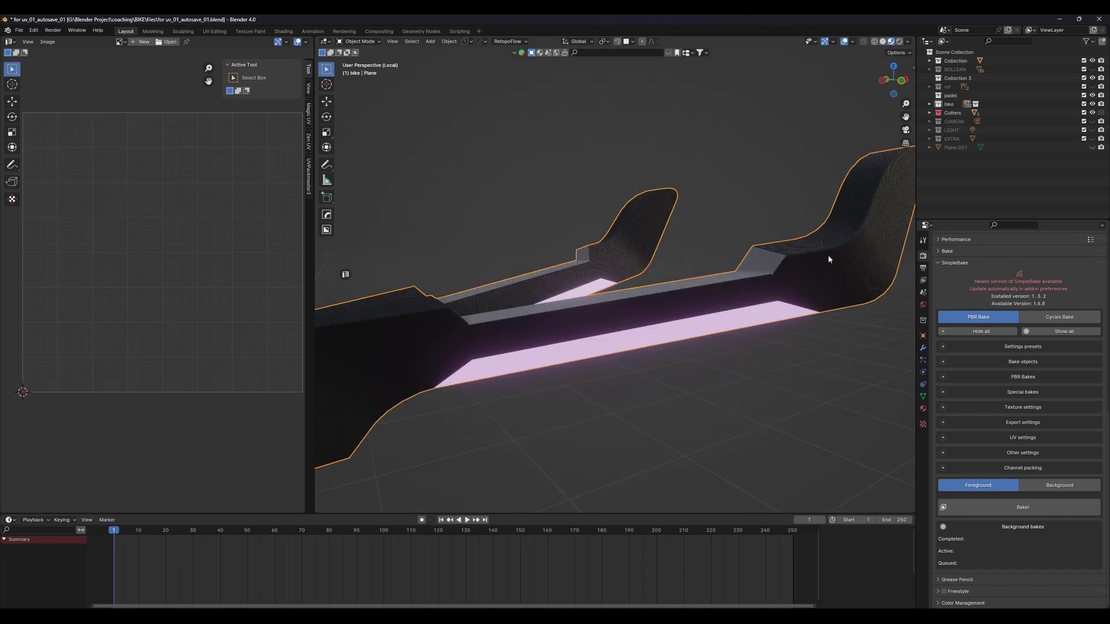
pyautogui.scroll(-8, 595, 269)
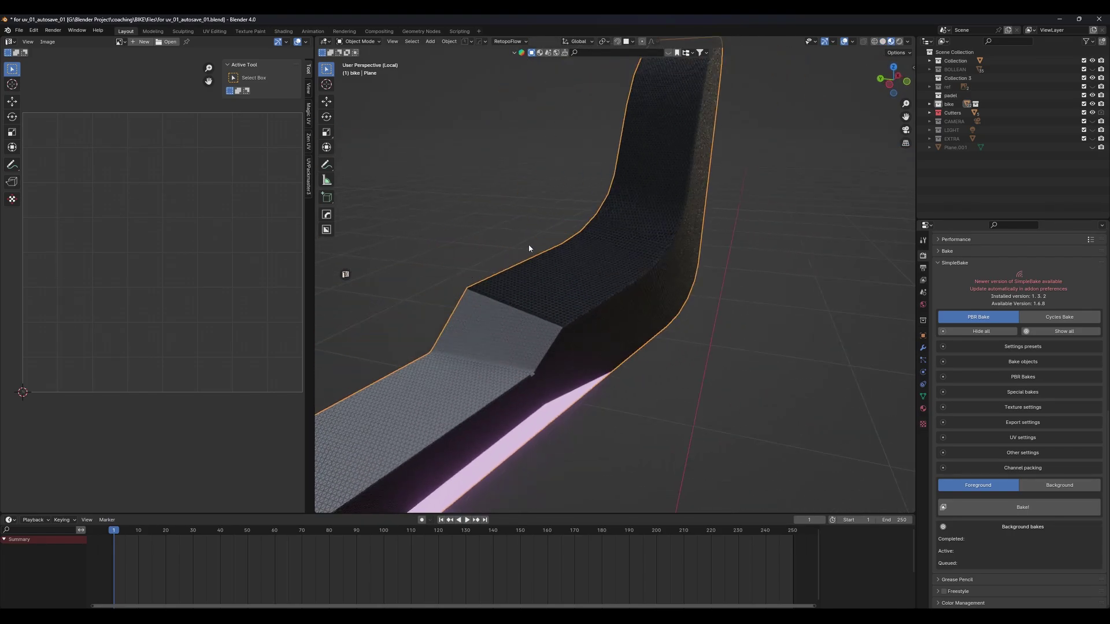
pyautogui.moveTo(527, 248); pyautogui.dragTo(743, 167, button='middle')
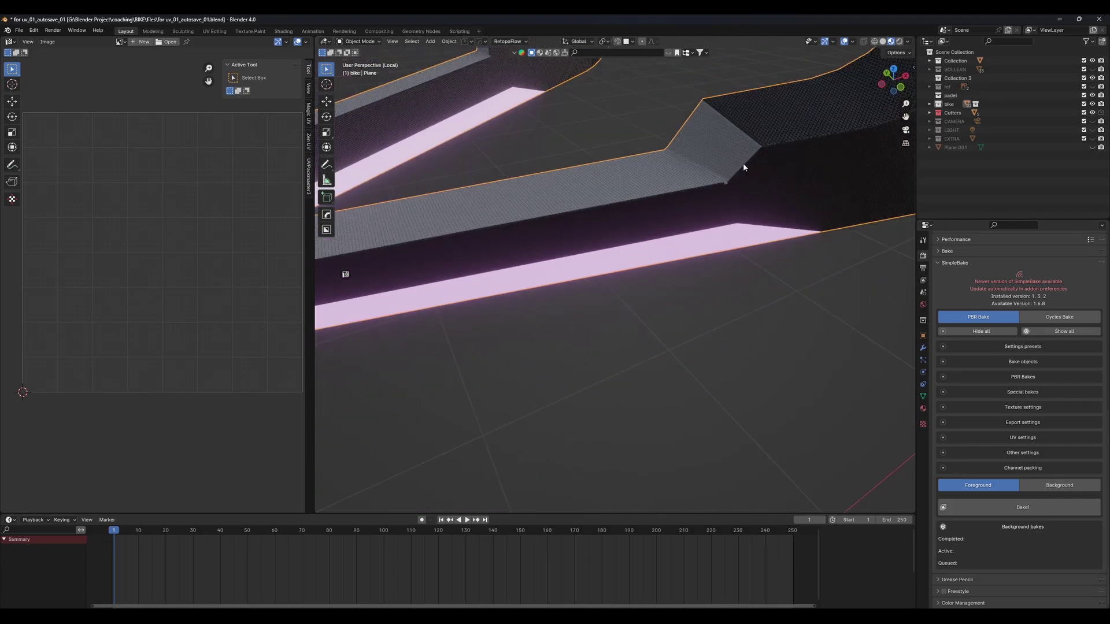
# Inspect the handlebar's materials, including neon.001's magenta emission at strength 1.300.
pyautogui.click(922, 408)
pyautogui.scroll(2, 927, 417)
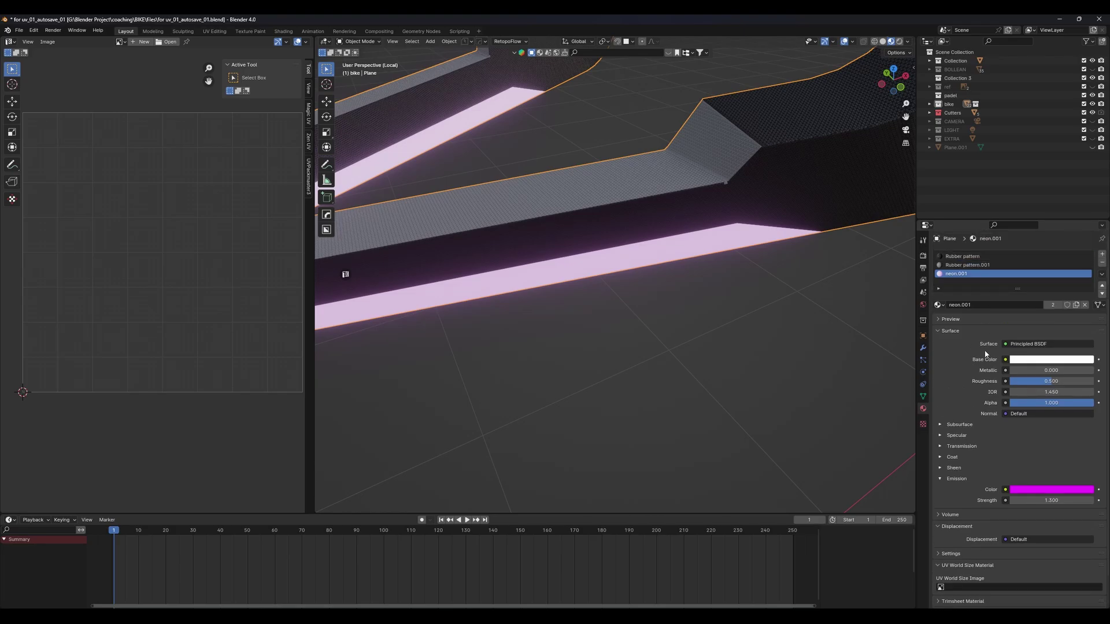
pyautogui.scroll(-4, 677, 218)
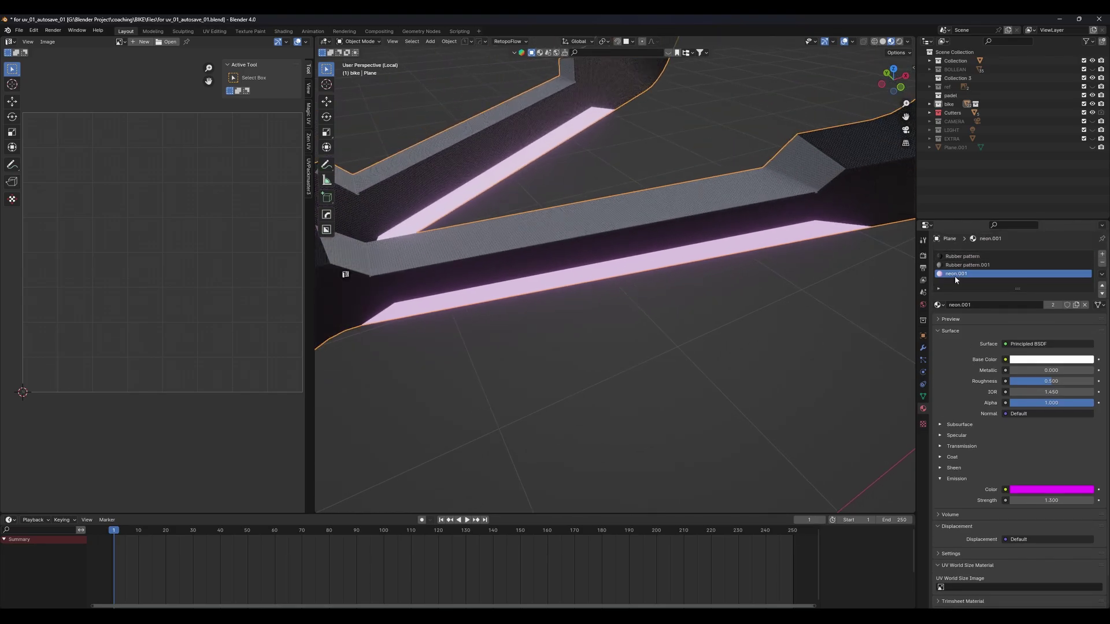
pyautogui.scroll(-5, 736, 282)
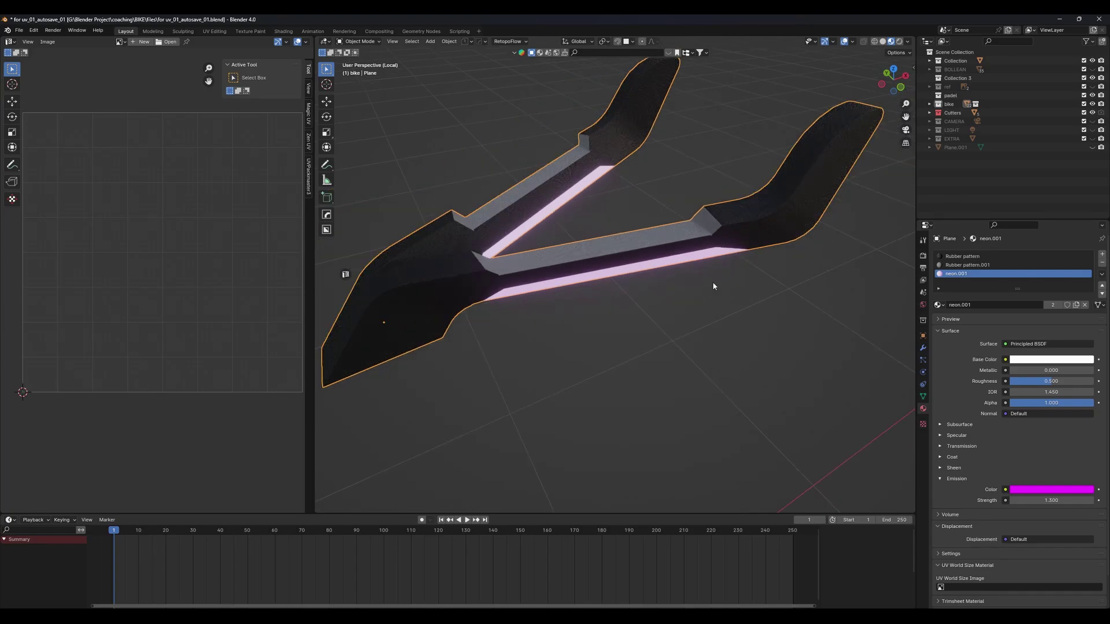
# Show the handlebar's UV Maps list and set automap as the active UV map.
pyautogui.click(923, 398)
pyautogui.click(959, 409)
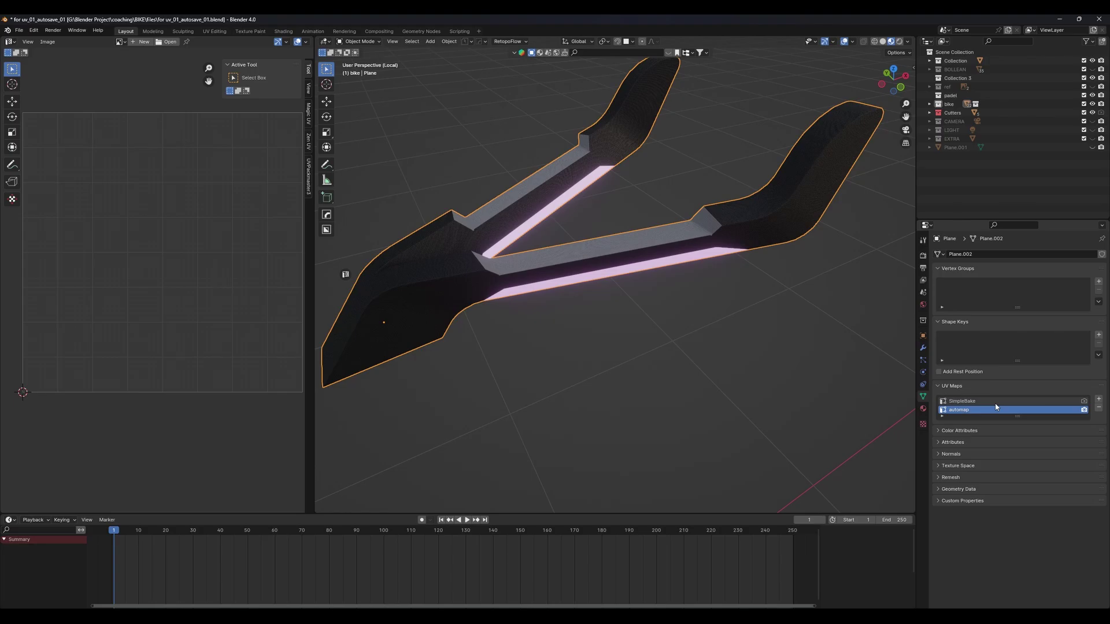
pyautogui.click(952, 401)
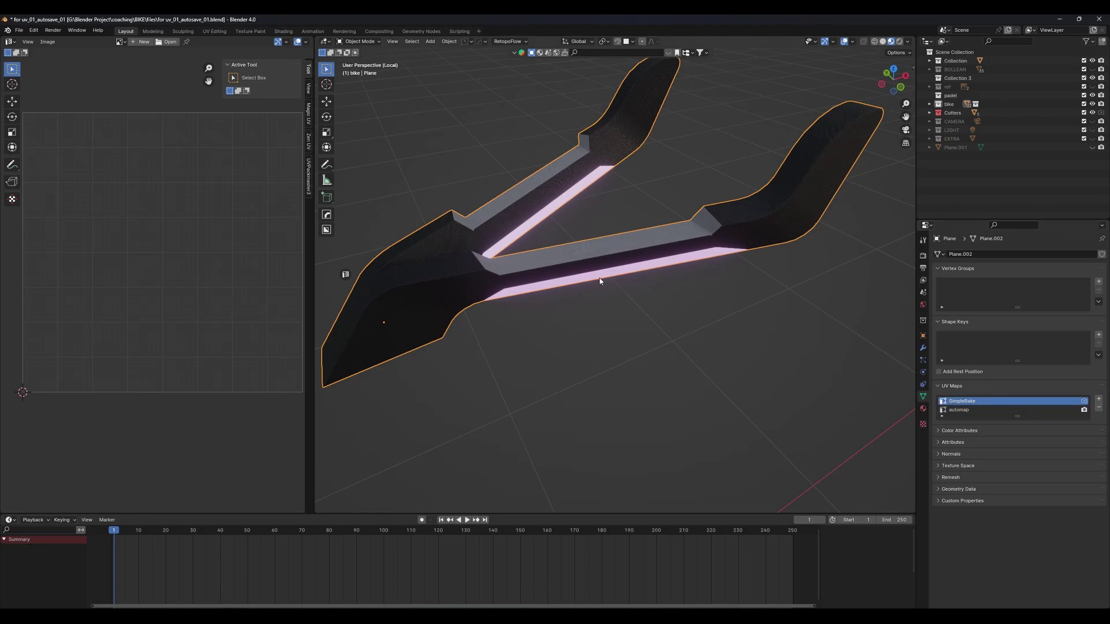
pyautogui.click(969, 410)
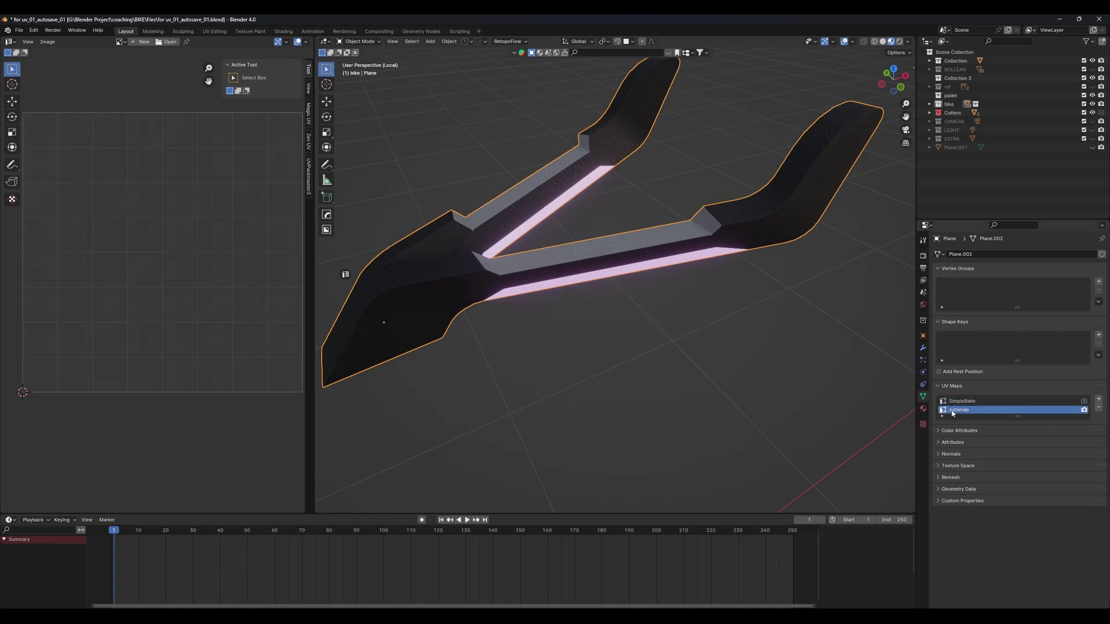
# Put the handlebar into Edit Mode, widen the UV editor, and save the file.
pyautogui.press('Tab')
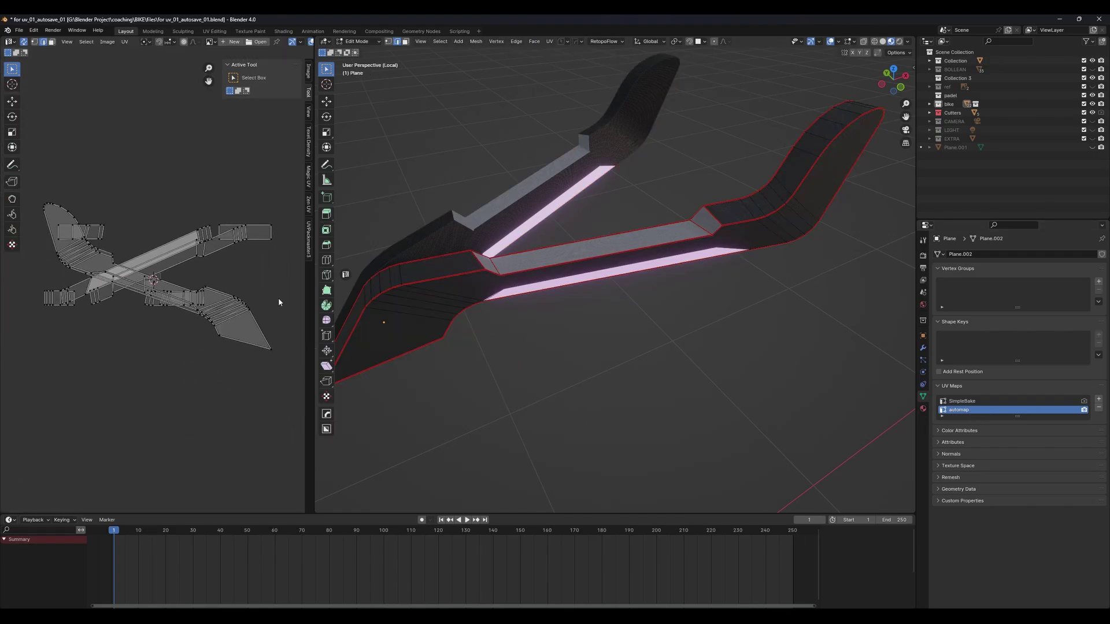
pyautogui.scroll(5, 301, 264)
pyautogui.moveTo(317, 265); pyautogui.dragTo(321, 264)
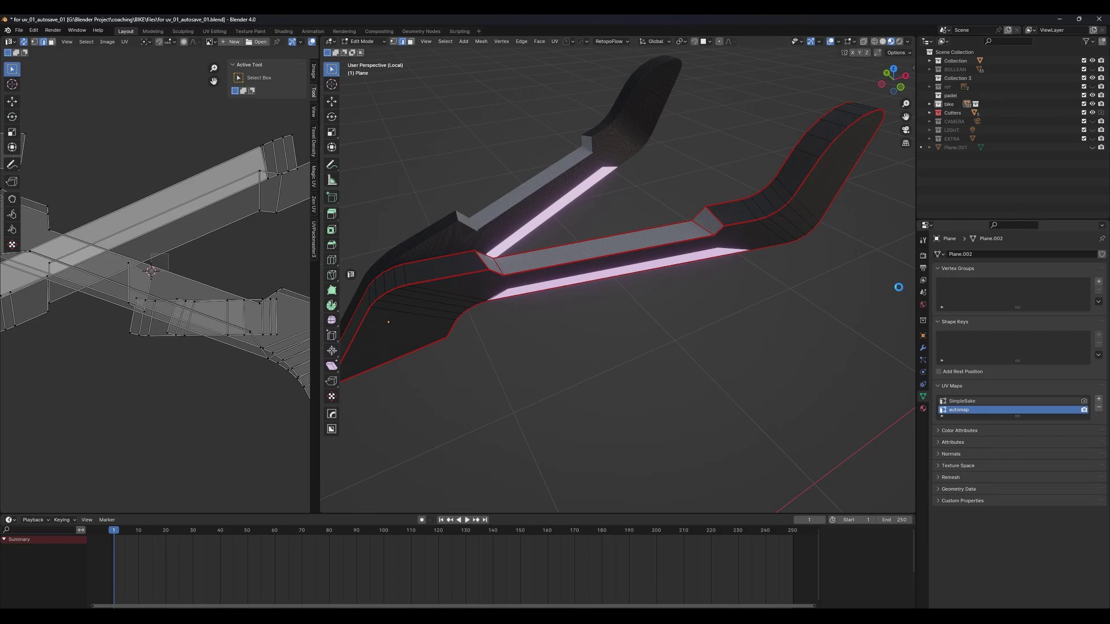
pyautogui.hotkey('ctrl', 's')
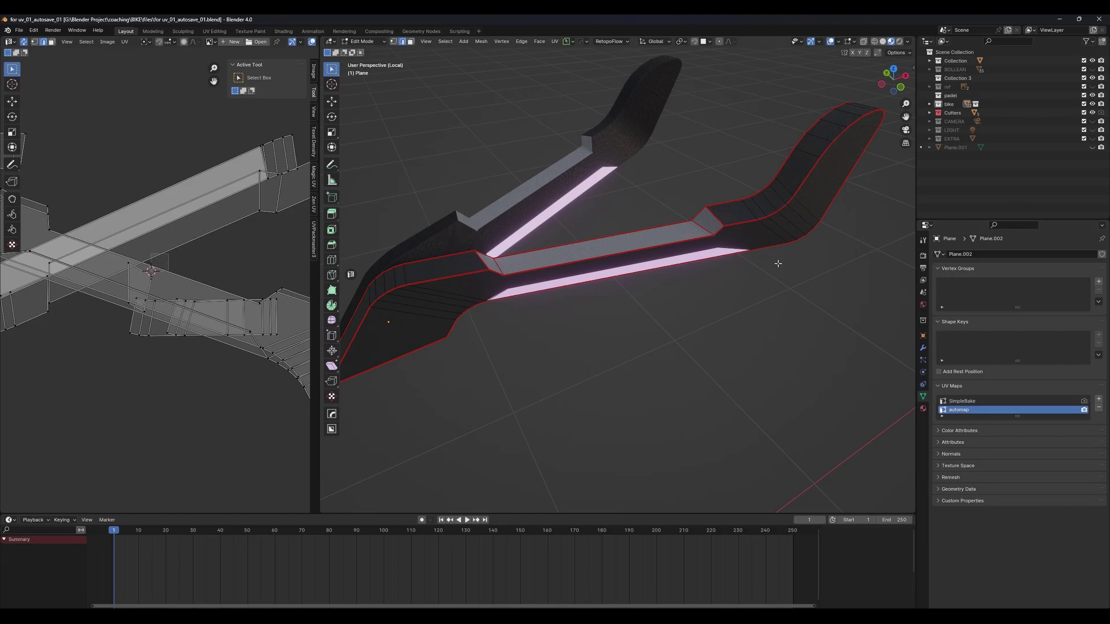
# Add then delete a test UVMap, leaving SimpleBake as the active UV map.
pyautogui.click(1098, 398)
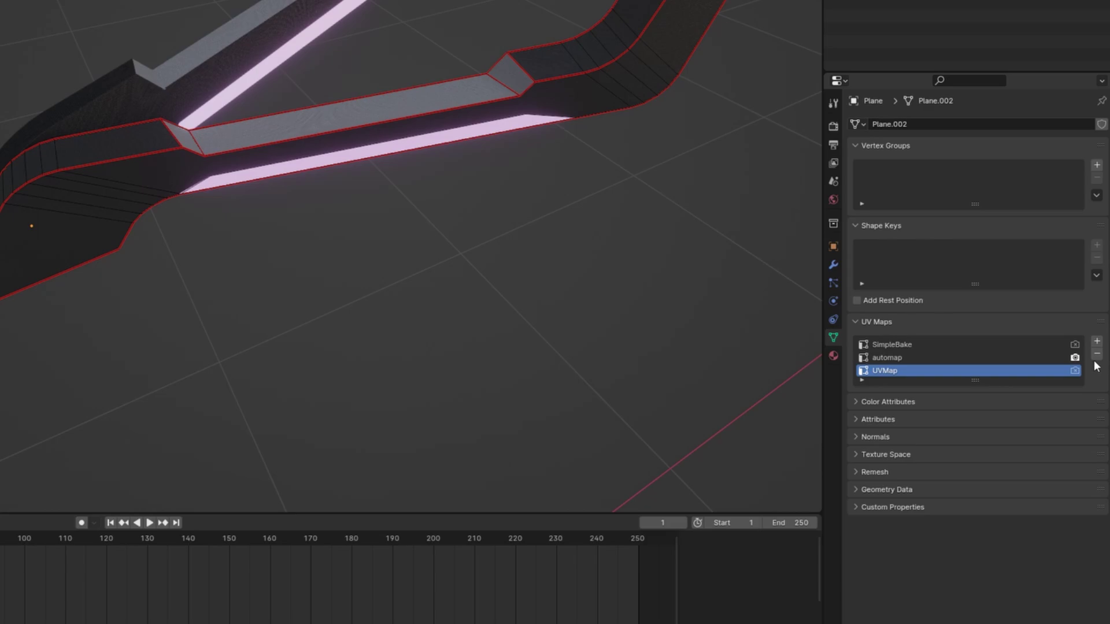
pyautogui.click(1097, 354)
pyautogui.click(890, 346)
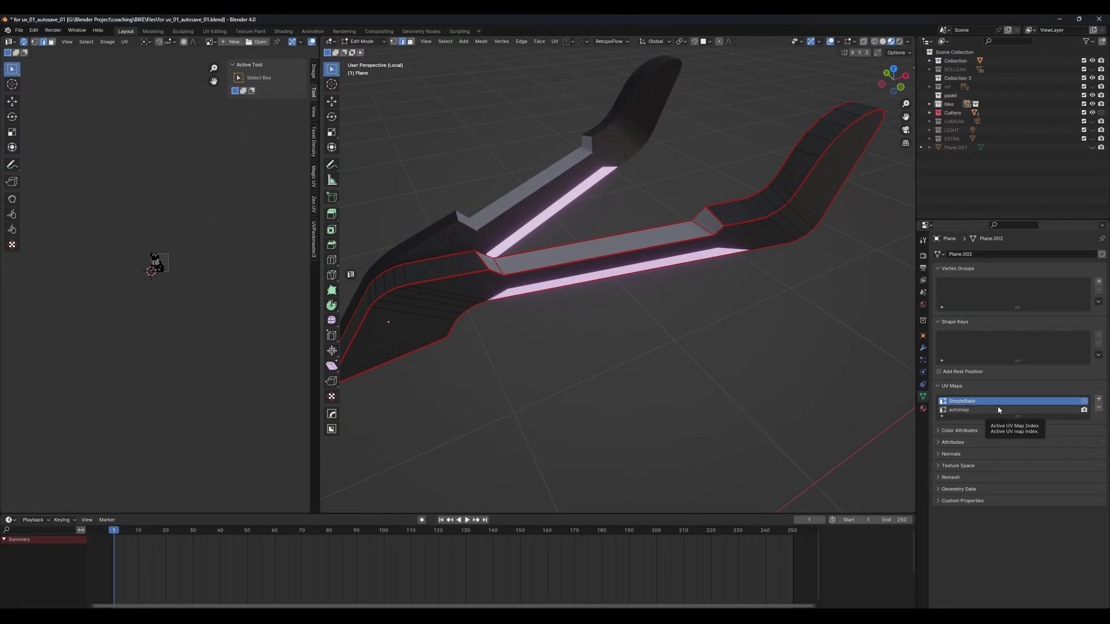
# Select all handlebar faces and run Pack Islands from the UV menu.
pyautogui.press('Home')
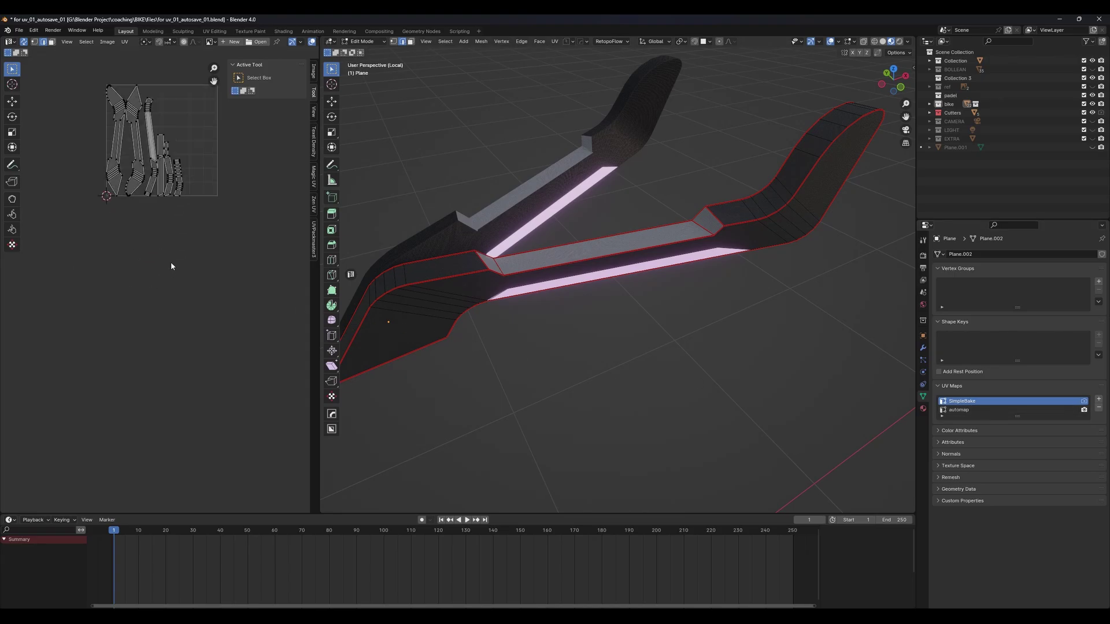
pyautogui.press('a')
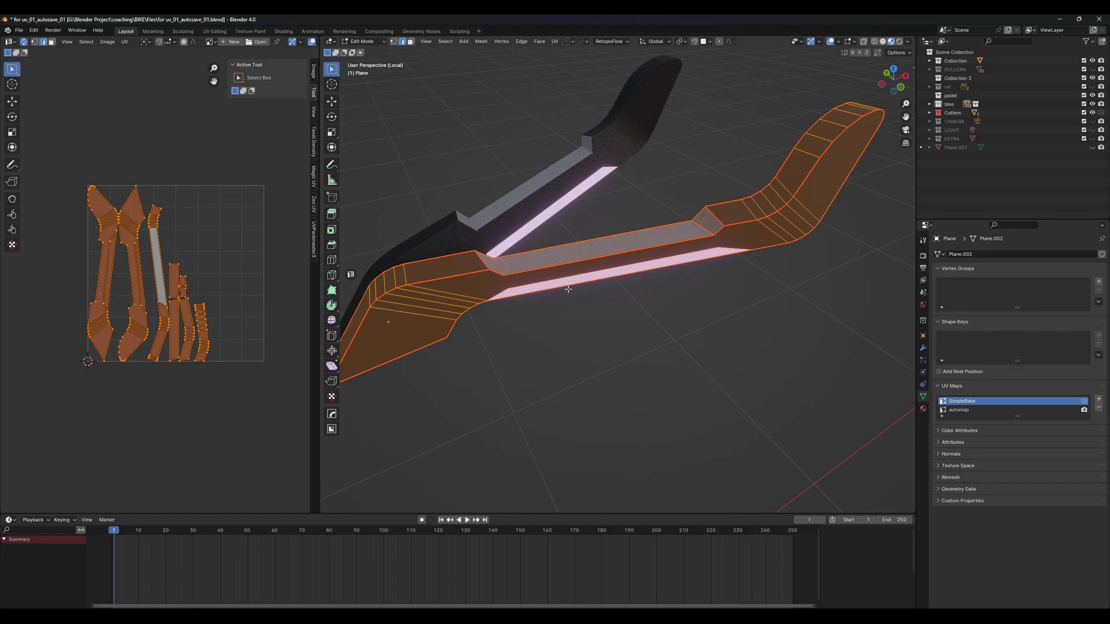
pyautogui.press('u')
pyautogui.press('u')
pyautogui.click(124, 42)
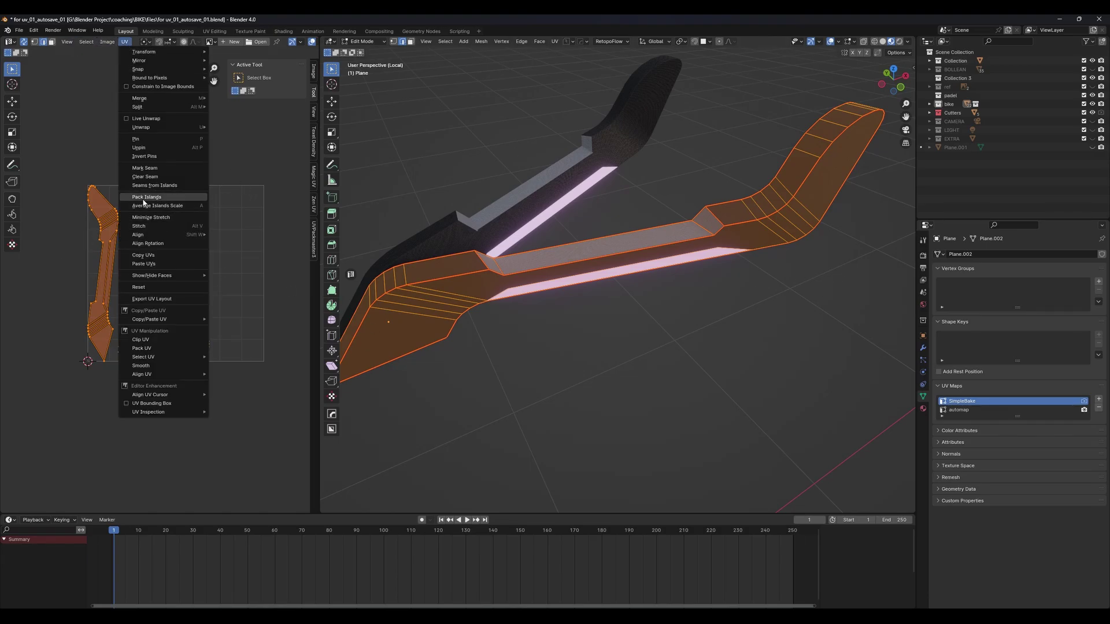
pyautogui.click(148, 198)
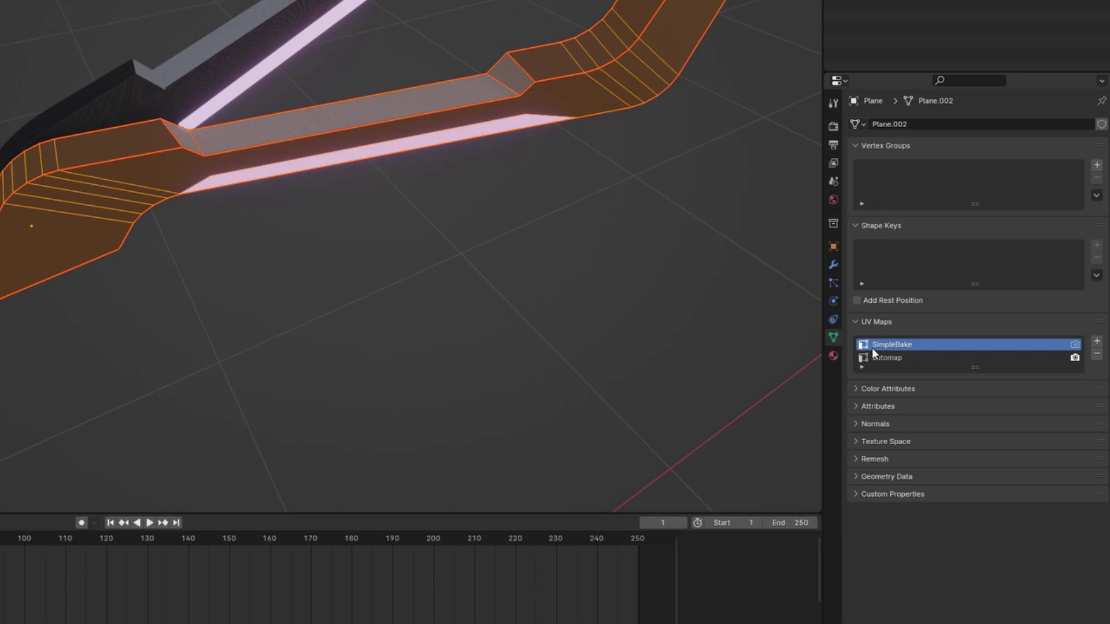
# Return to the SimpleBake render settings and switch the handlebar back to Object Mode.
pyautogui.click(832, 144)
pyautogui.click(833, 126)
pyautogui.scroll(-6, 897, 432)
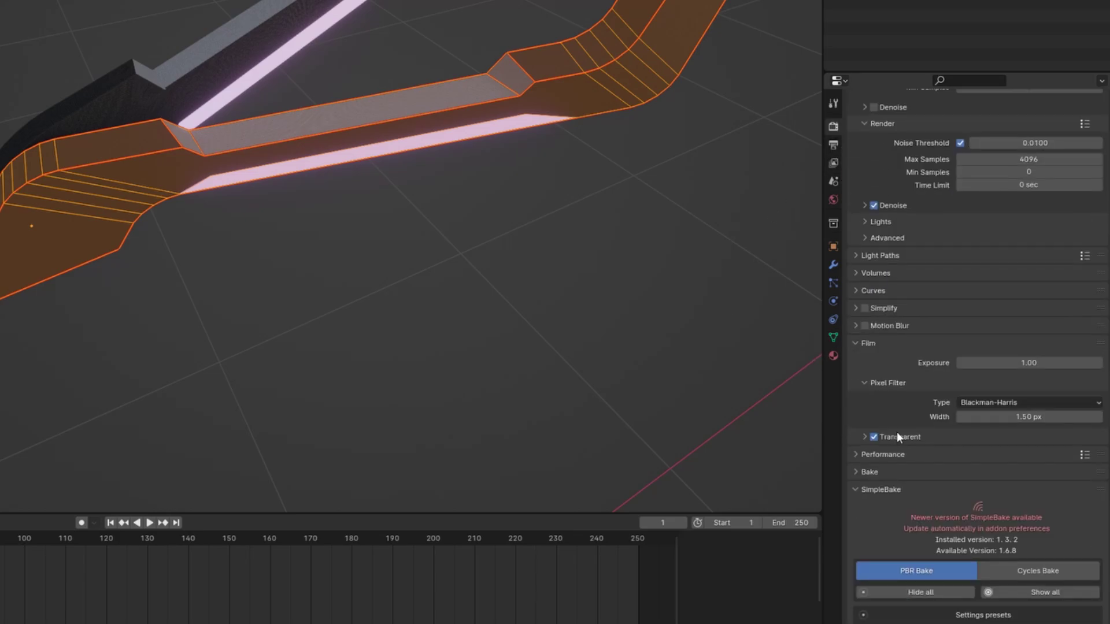
pyautogui.scroll(-10, 897, 432)
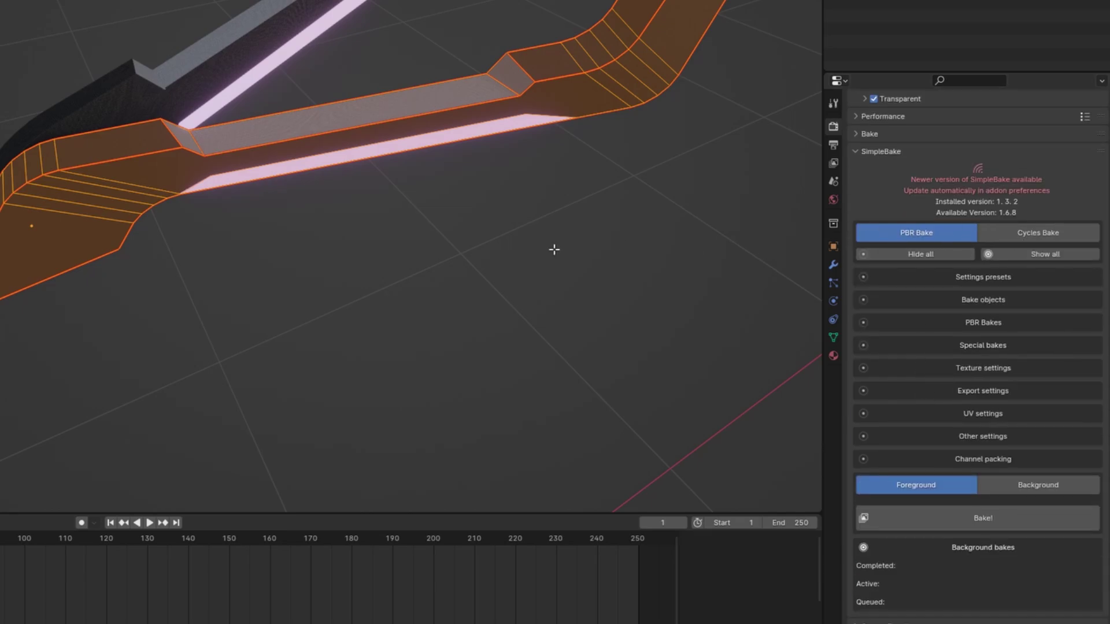
pyautogui.hotkey('ctrl', 'Tab')
pyautogui.click(478, 72)
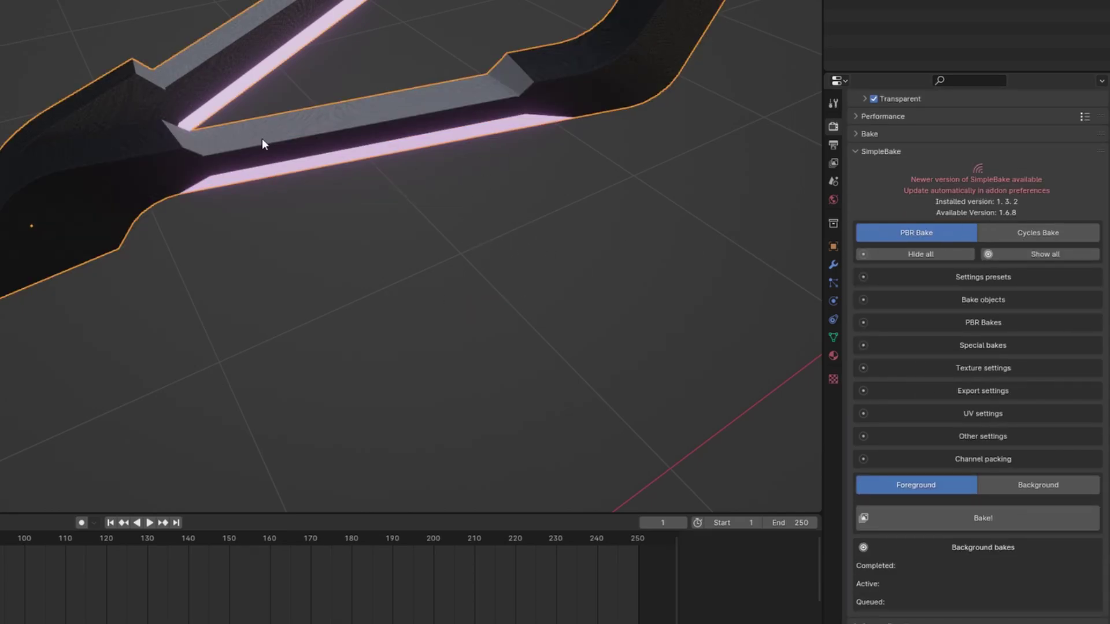
# Add the Plane to SimpleBake's Bake objects list.
pyautogui.click(962, 299)
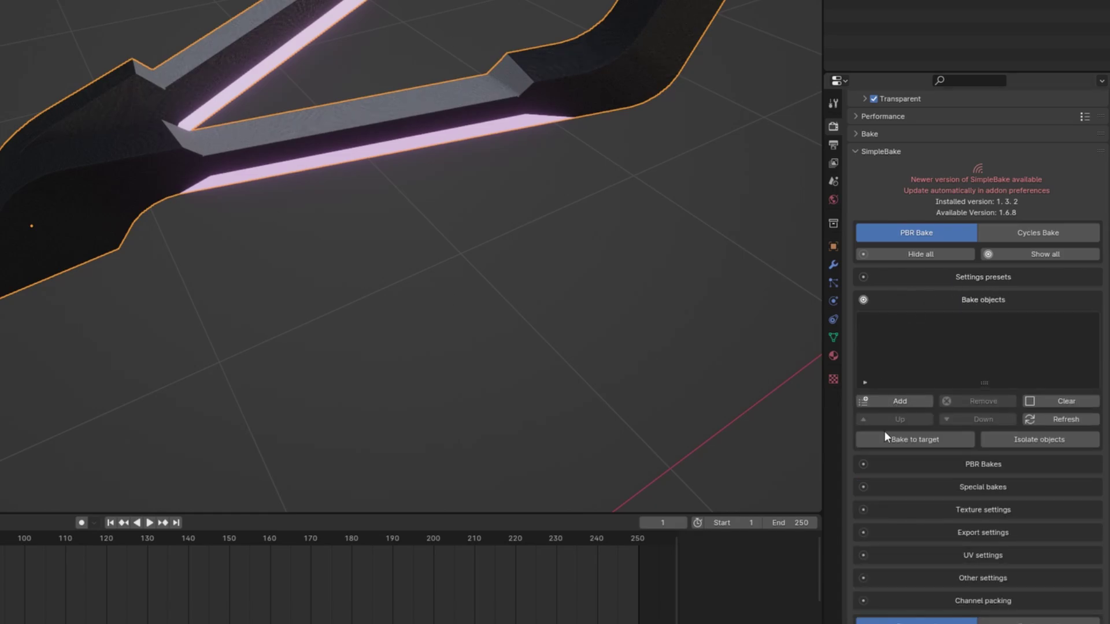
pyautogui.click(886, 404)
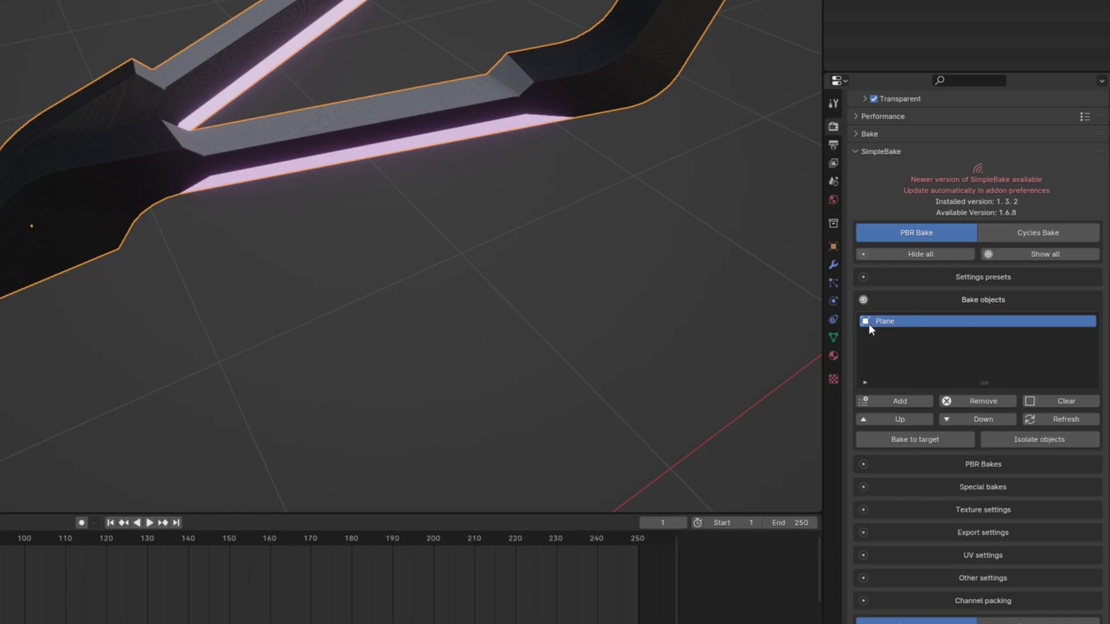
pyautogui.click(985, 307)
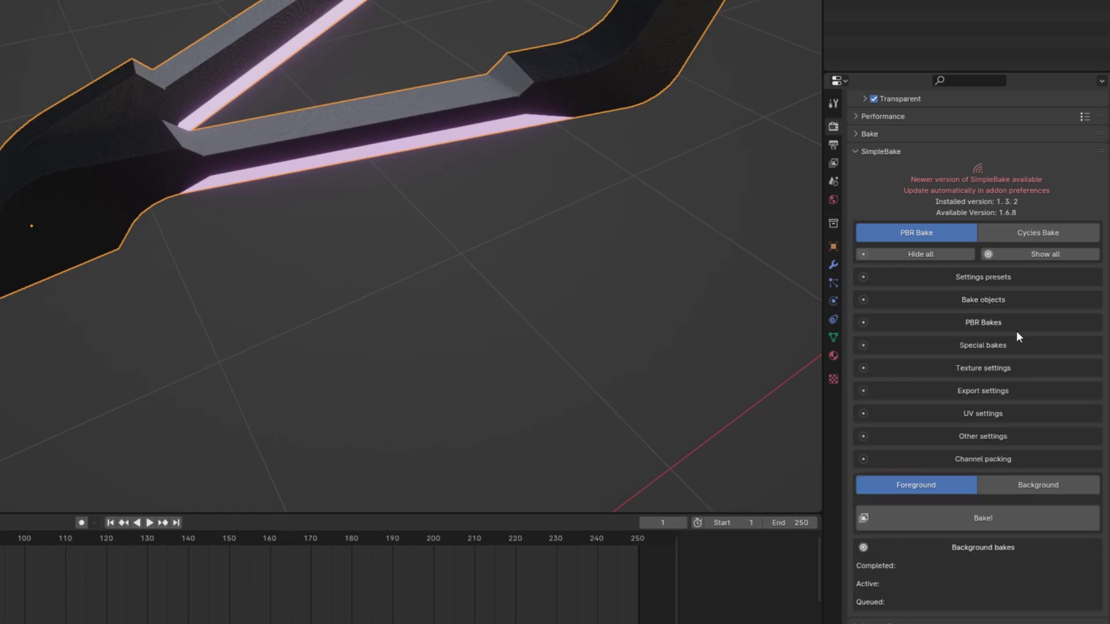
# Enable Roughness/Glossy, Normal and Emission PBR bakes, then expand Special bakes.
pyautogui.click(980, 327)
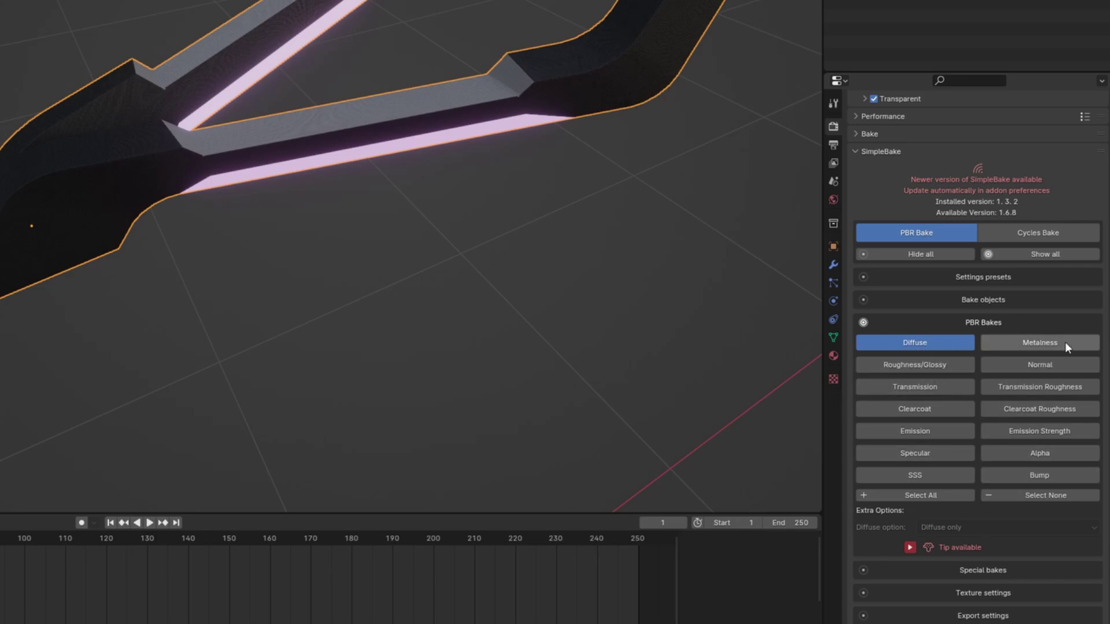
pyautogui.click(924, 366)
pyautogui.click(1040, 365)
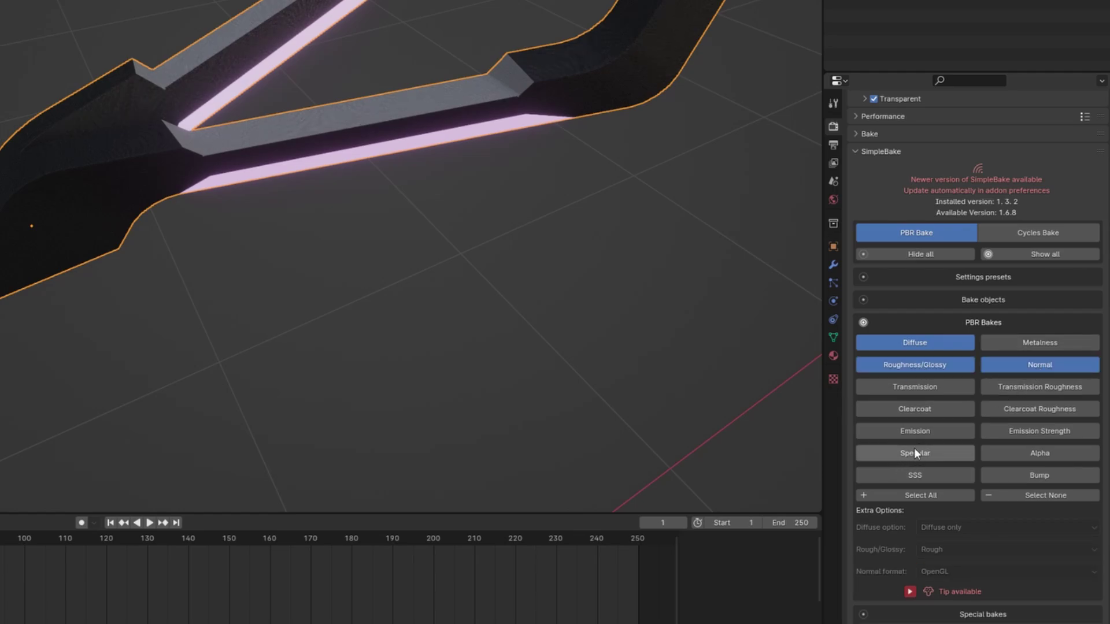
pyautogui.click(1039, 430)
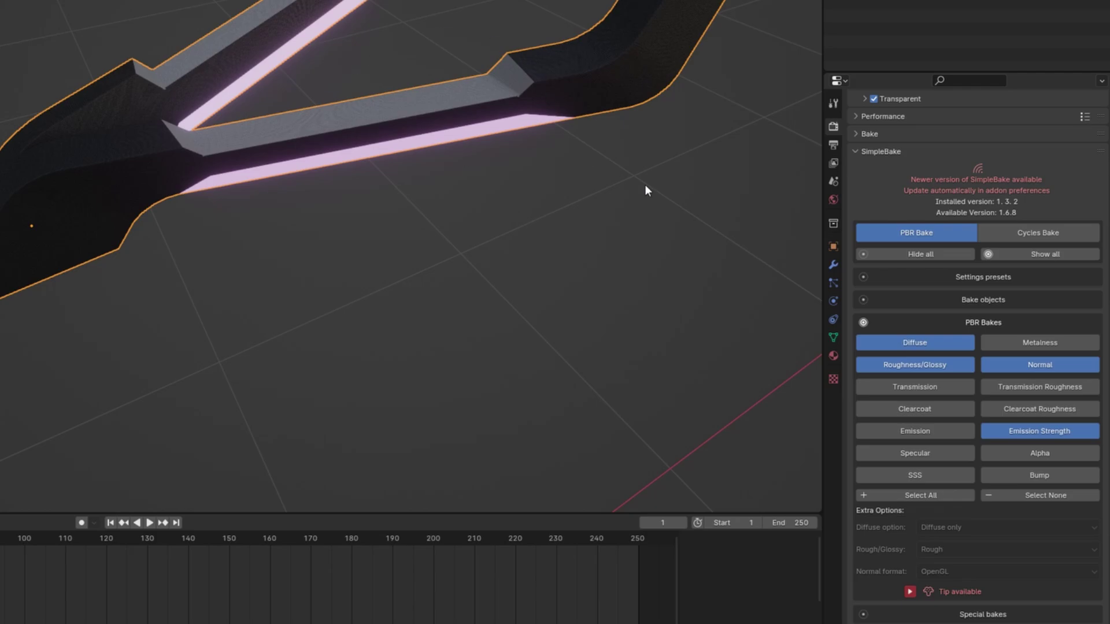
pyautogui.click(956, 433)
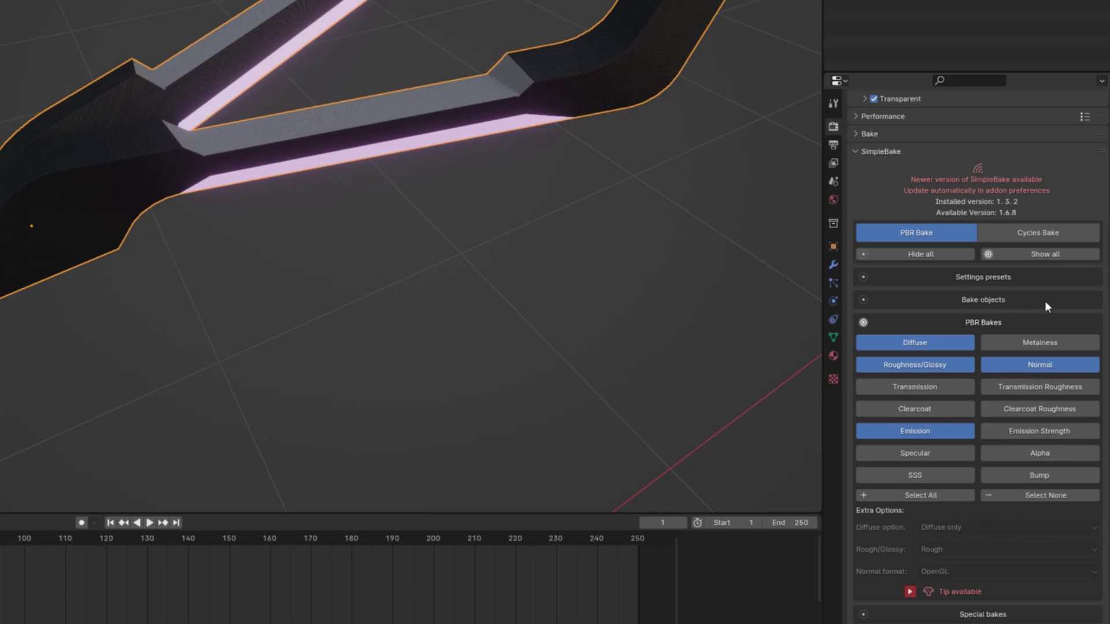
pyautogui.click(991, 326)
pyautogui.click(981, 347)
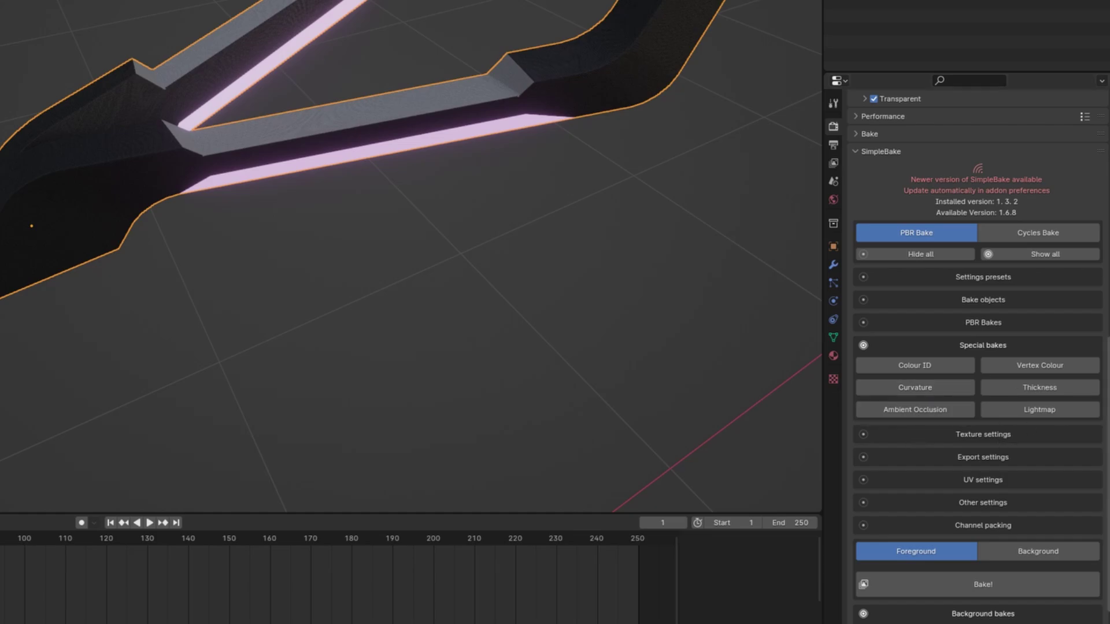
# Set SimpleBake's bake size to 2048 and output size to 4096 pixels.
pyautogui.click(990, 346)
pyautogui.click(990, 370)
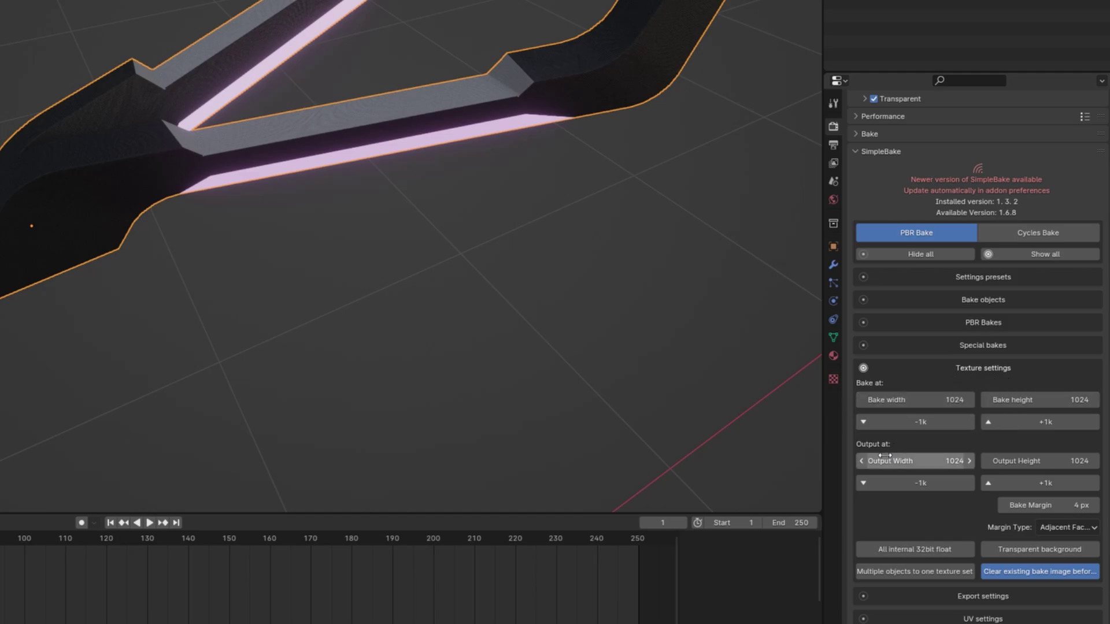
pyautogui.click(1038, 425)
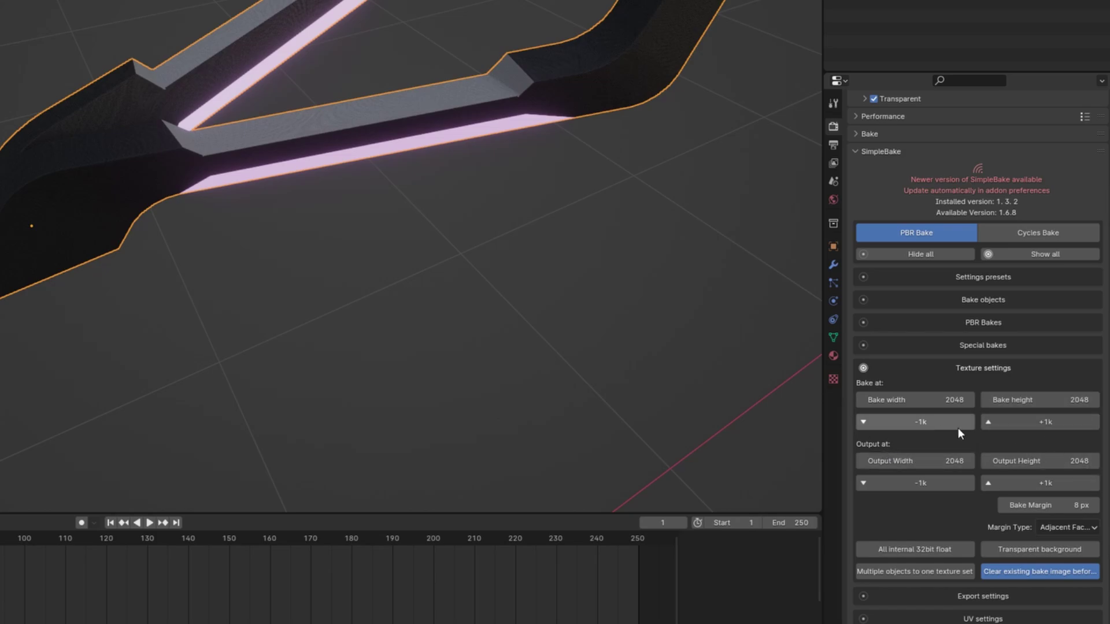
pyautogui.click(1069, 485)
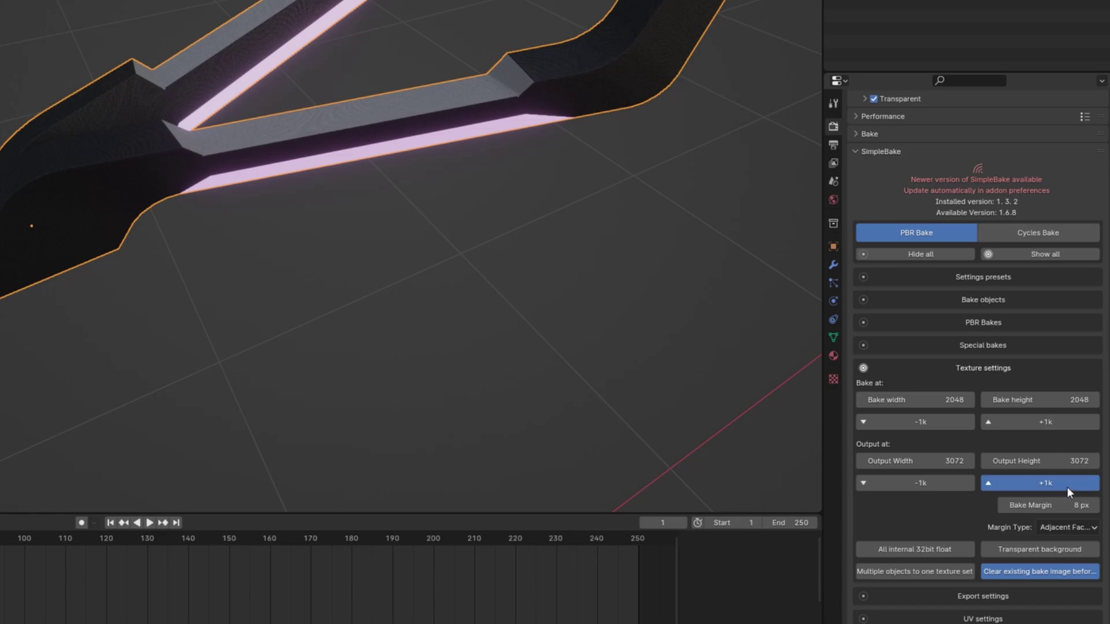
pyautogui.click(1067, 486)
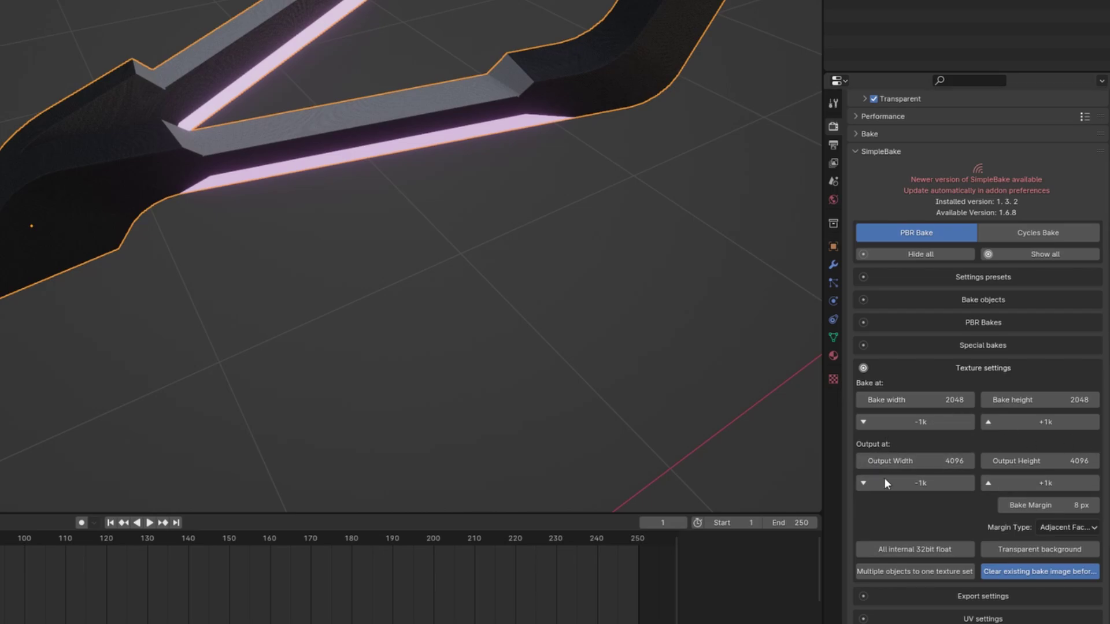
pyautogui.scroll(-8, 1058, 484)
# Enable exporting bakes as PNG to //SimpleBake_Bakes with mesh export turned off.
pyautogui.click(986, 192)
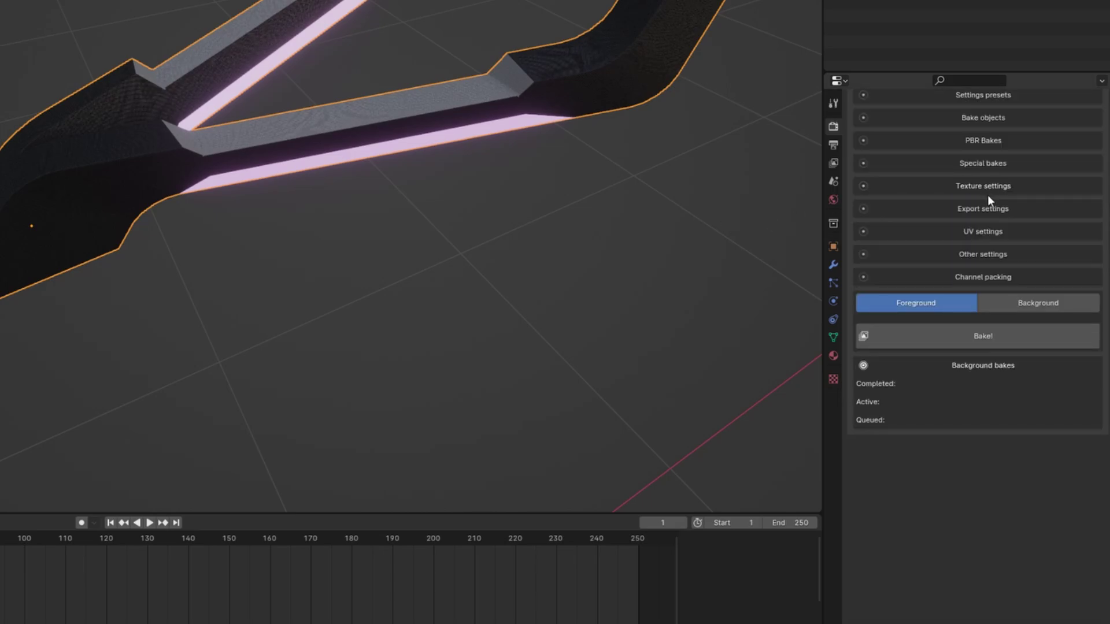
pyautogui.scroll(7, 988, 195)
pyautogui.click(984, 376)
pyautogui.scroll(-1, 953, 376)
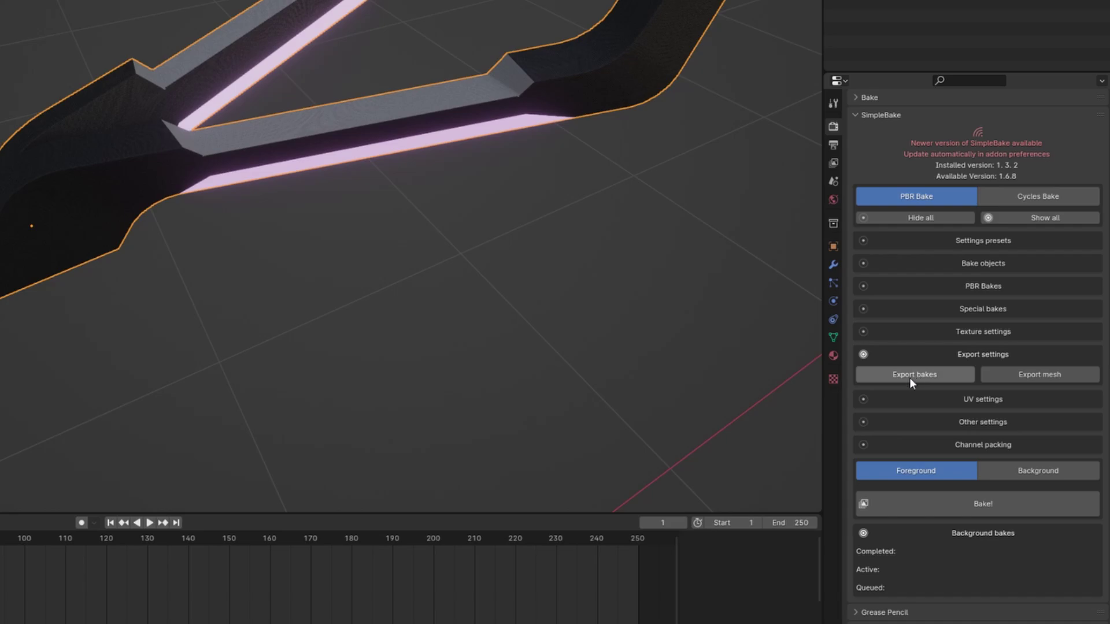
pyautogui.click(910, 376)
pyautogui.click(1034, 376)
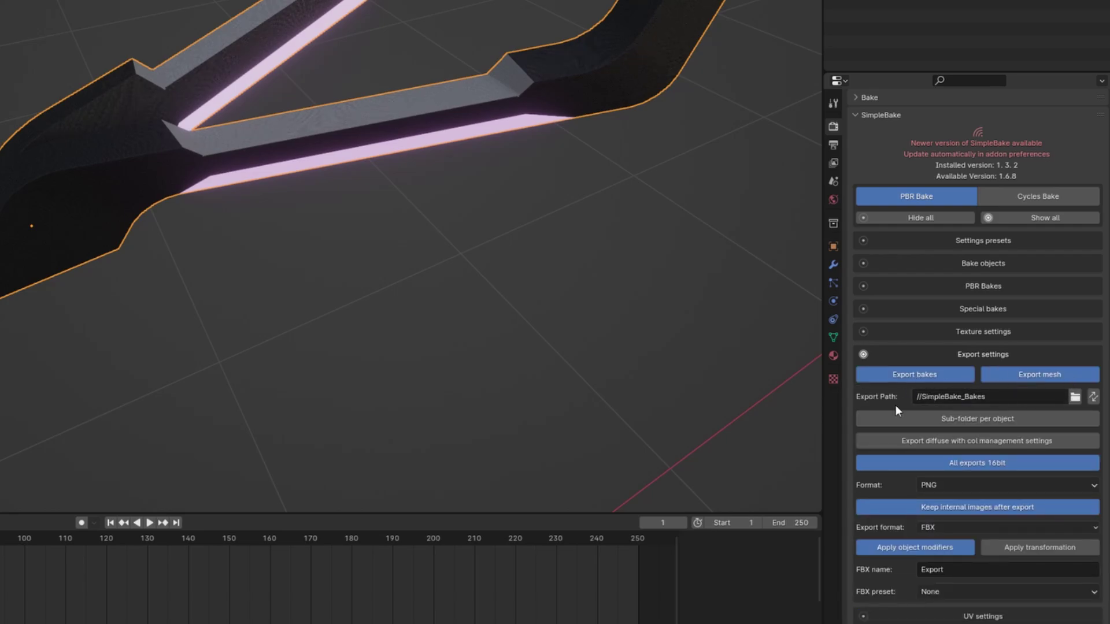
pyautogui.click(1037, 375)
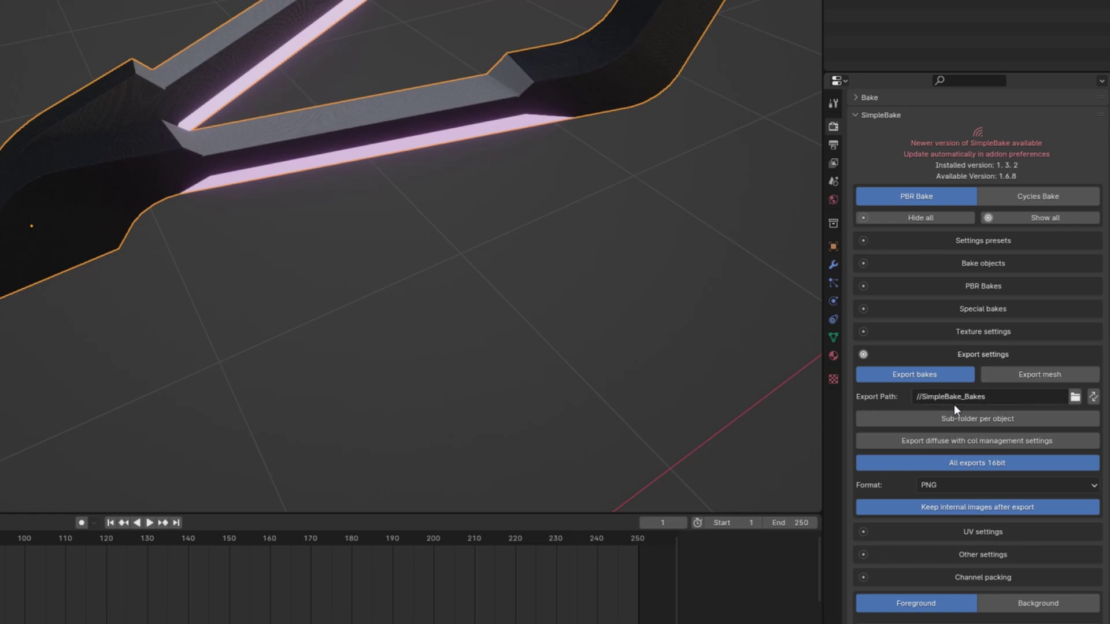
pyautogui.click(1075, 397)
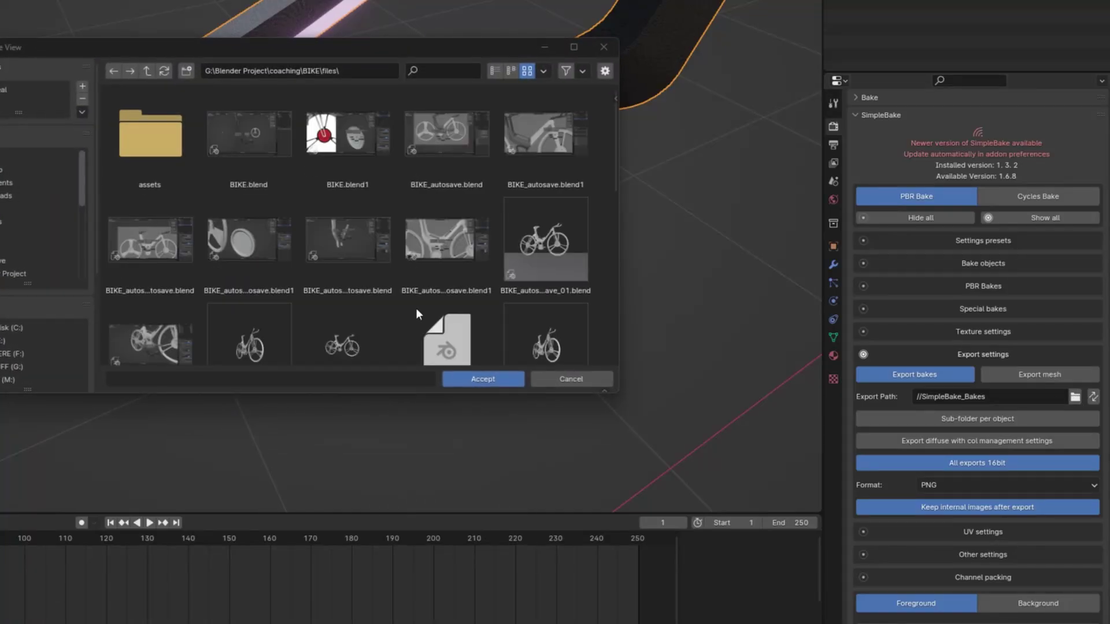
pyautogui.click(603, 47)
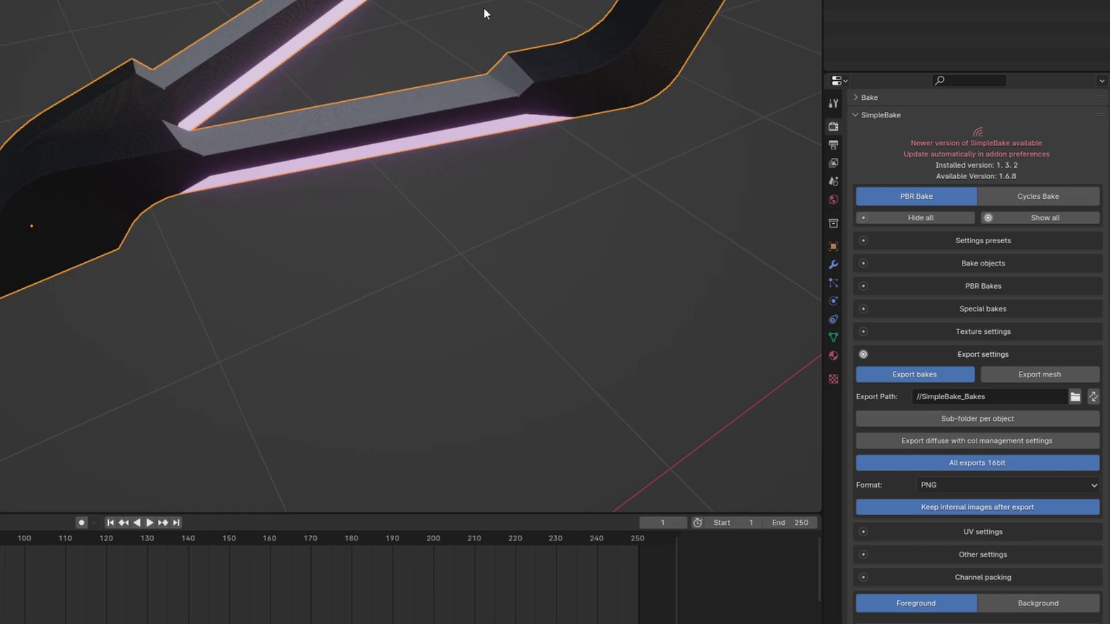
# Check the object's UV maps and enable Prefer existing UVs named SimpleBake.
pyautogui.click(974, 266)
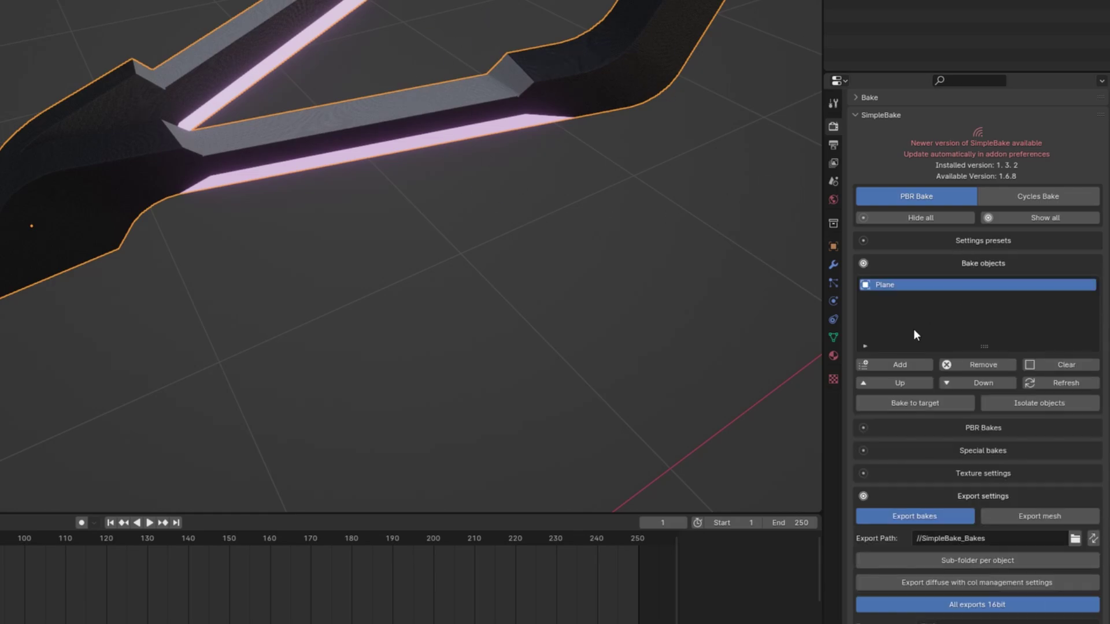
pyautogui.click(983, 264)
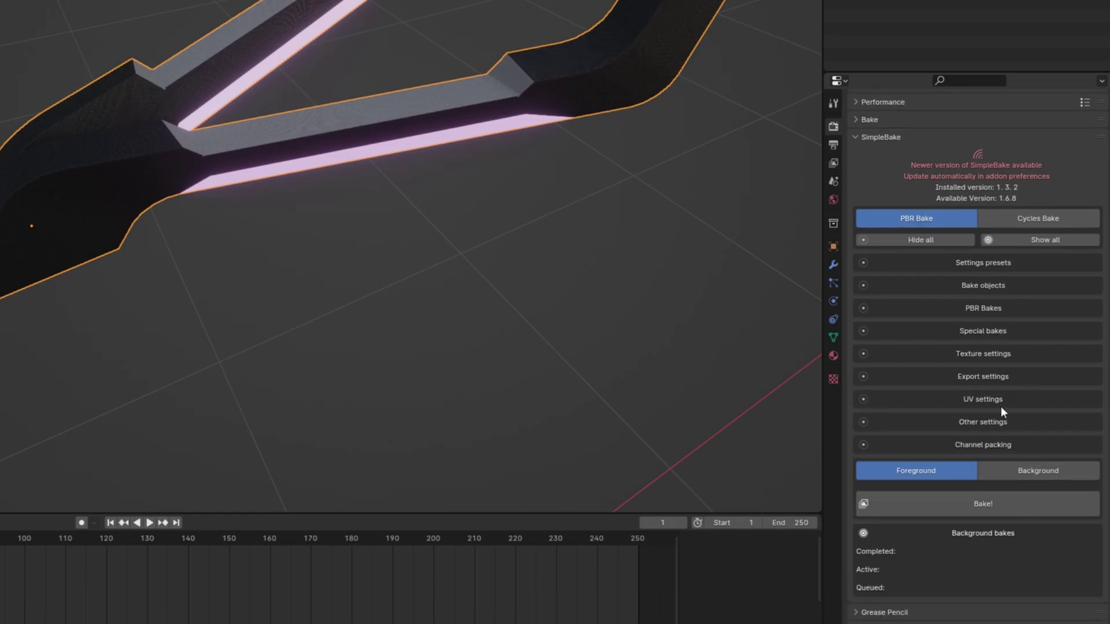
pyautogui.click(983, 399)
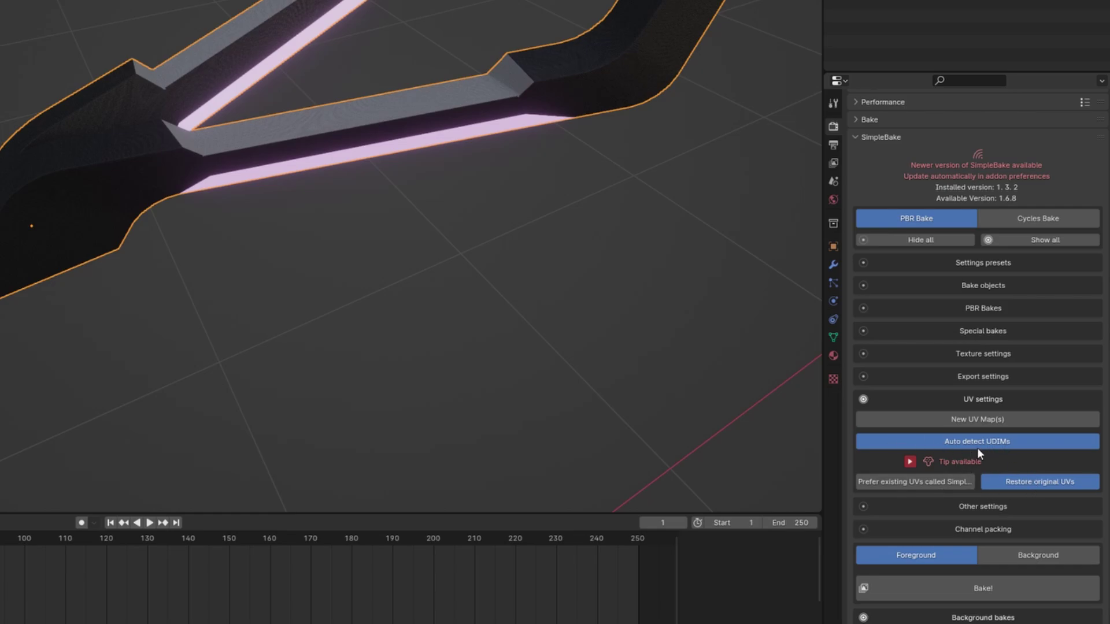
pyautogui.click(834, 336)
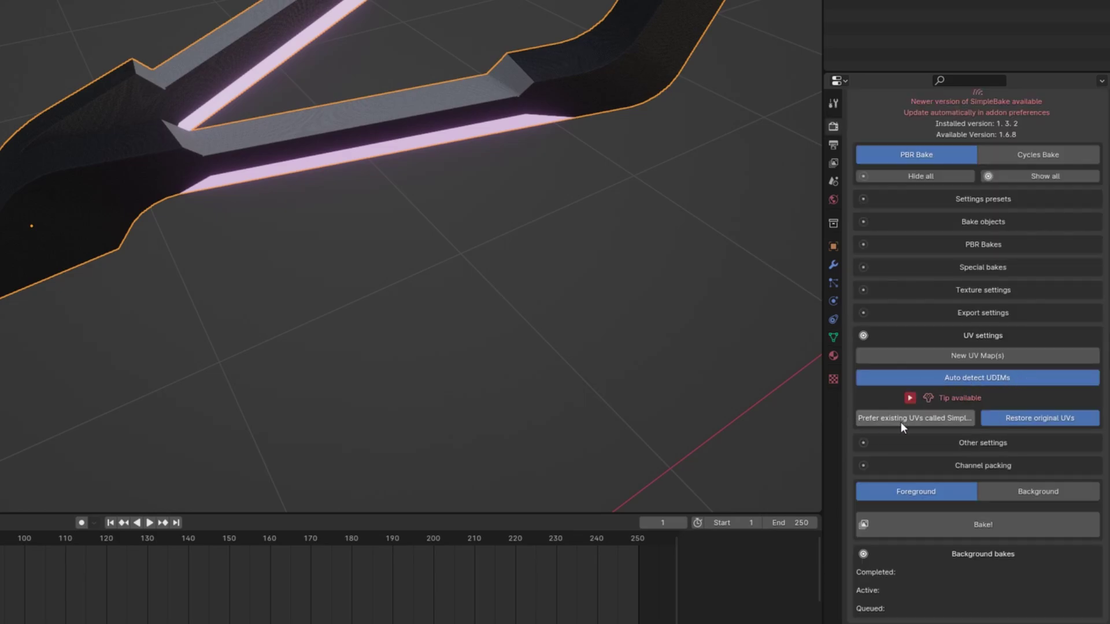
pyautogui.click(959, 418)
pyautogui.click(990, 335)
pyautogui.click(982, 422)
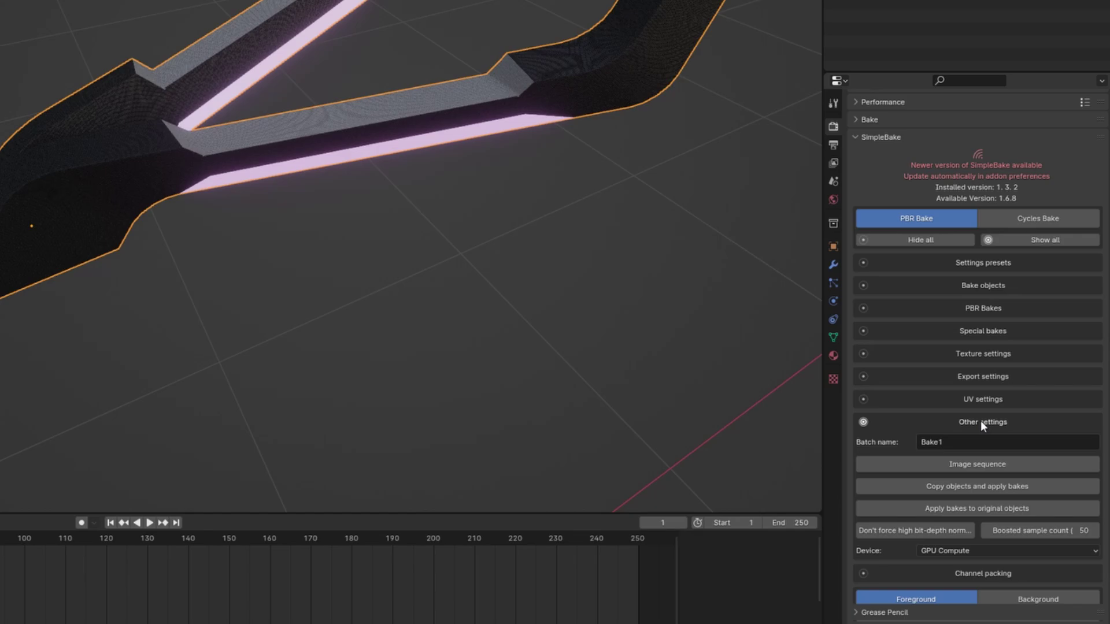
pyautogui.click(991, 423)
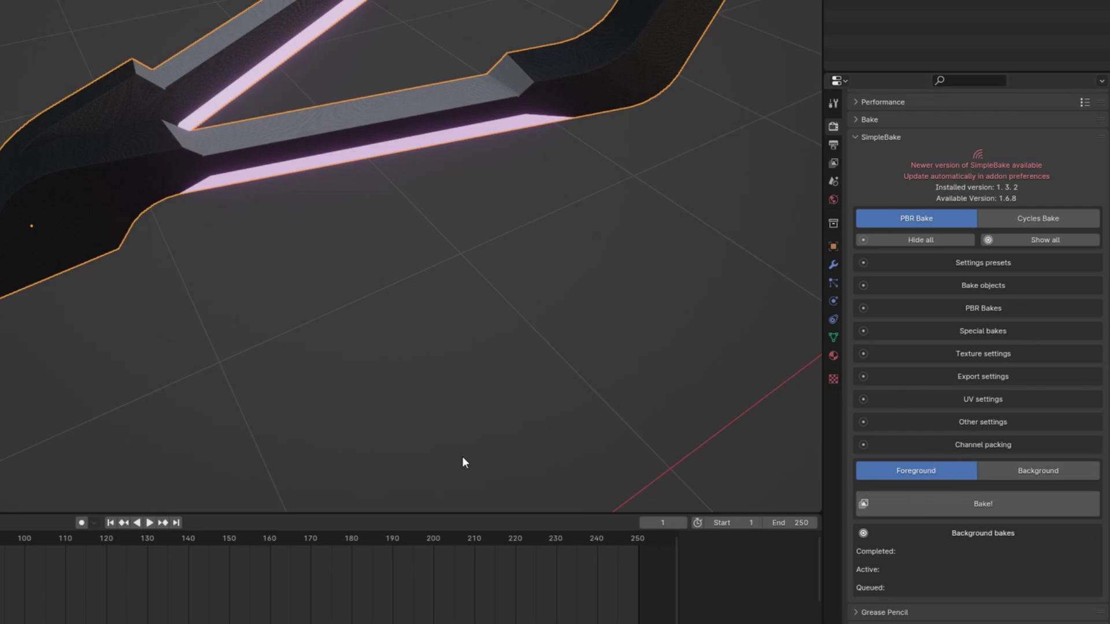
# Keep Foreground bake mode, zoom out on the handlebar, and start the bake.
pyautogui.click(1049, 470)
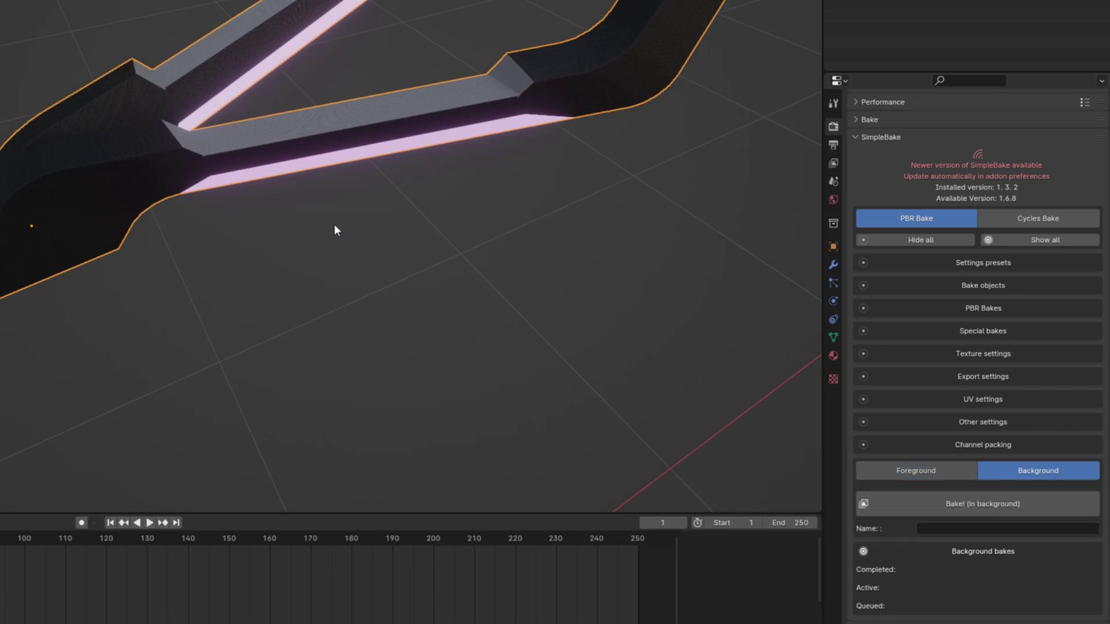
pyautogui.moveTo(334, 224); pyautogui.dragTo(259, 185, button='middle')
pyautogui.scroll(-5, 280, 156)
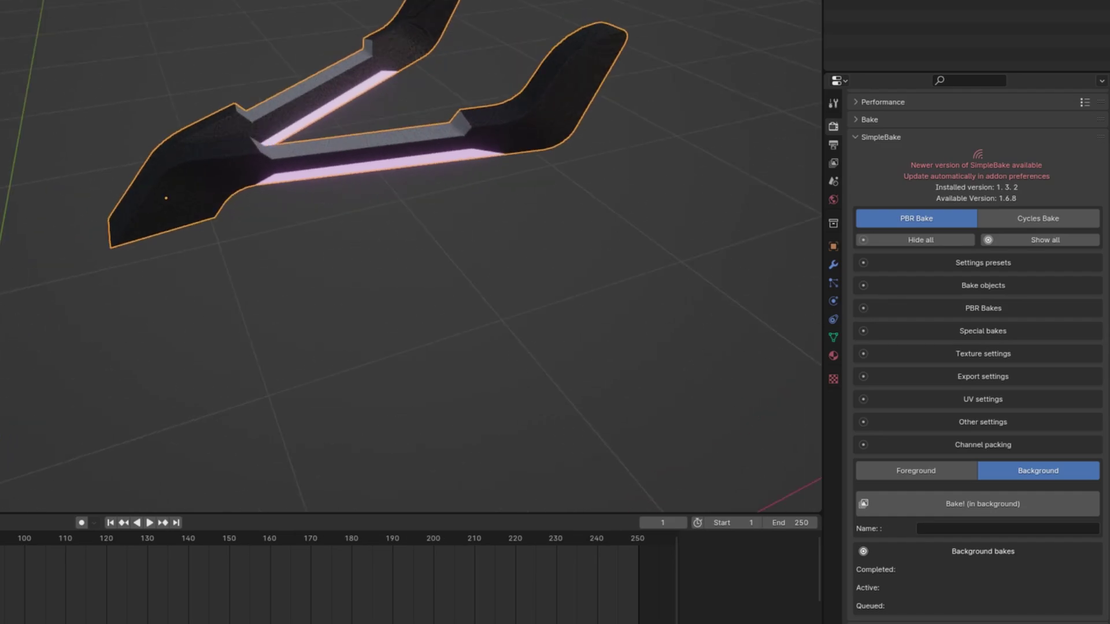
pyautogui.click(914, 469)
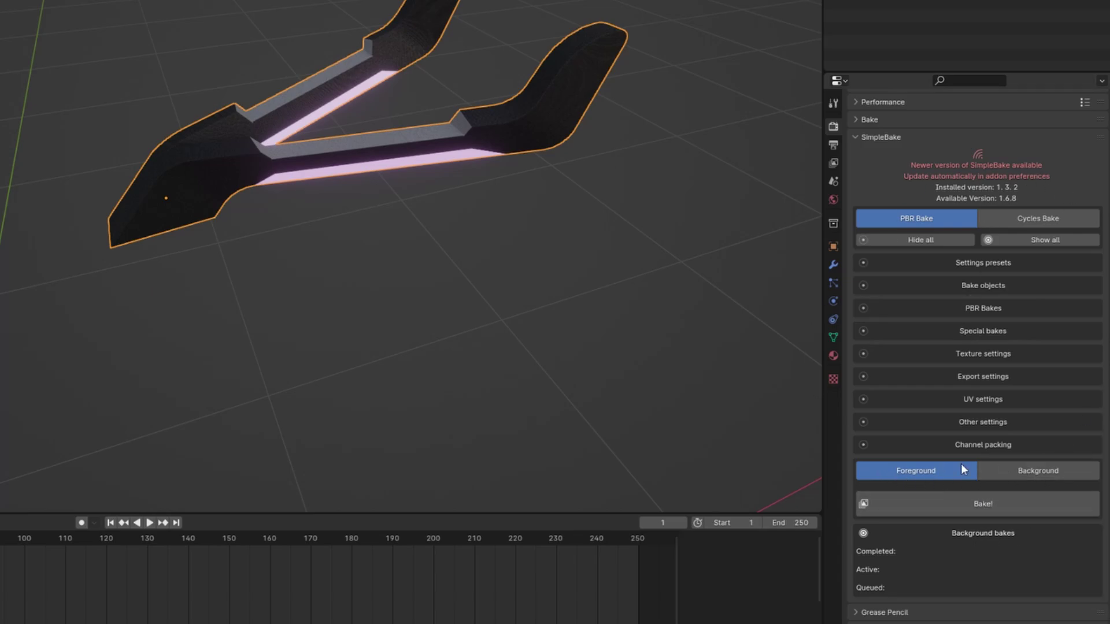
pyautogui.click(982, 503)
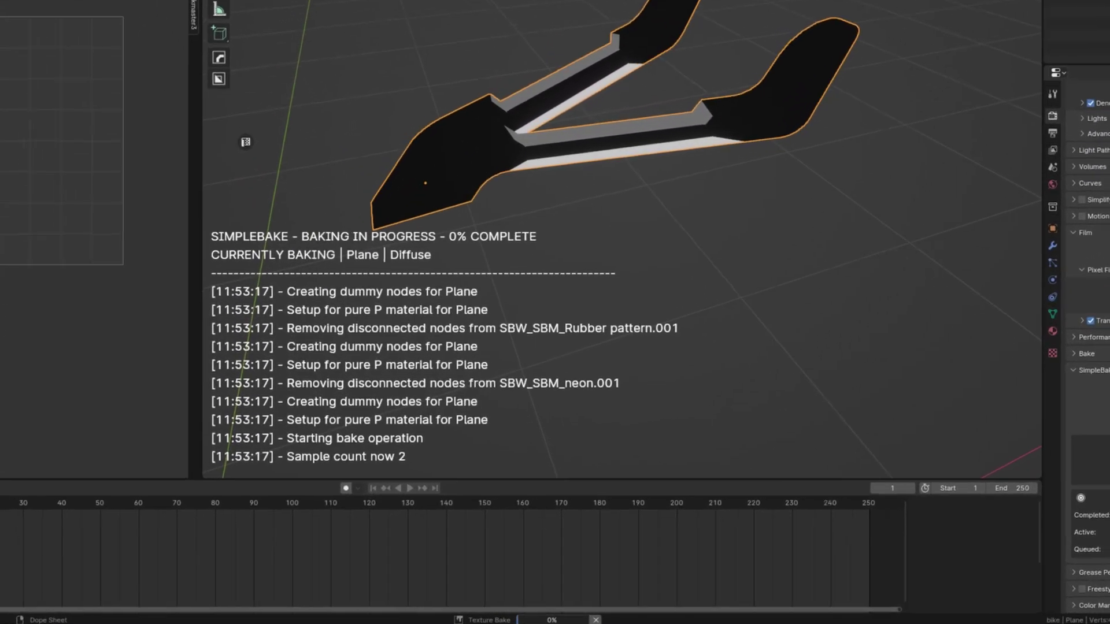
# Dismiss the 'Foreground bake is complete' notice after SimpleBake finishes baking four images.
pyautogui.moveTo(544, 623)
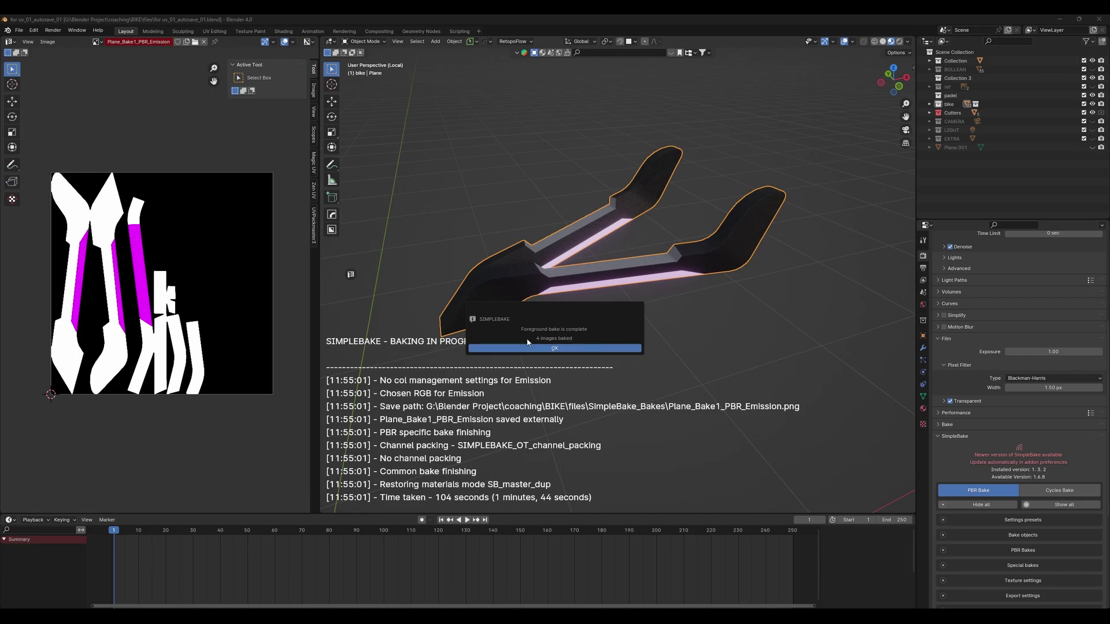
pyautogui.click(577, 349)
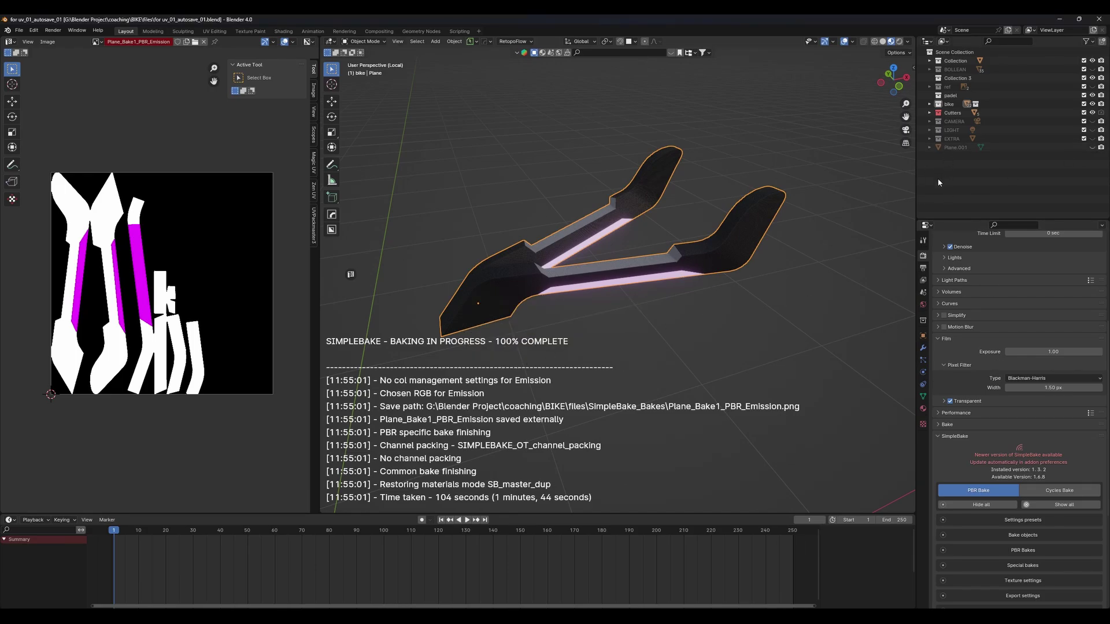
pyautogui.scroll(-8, 1044, 425)
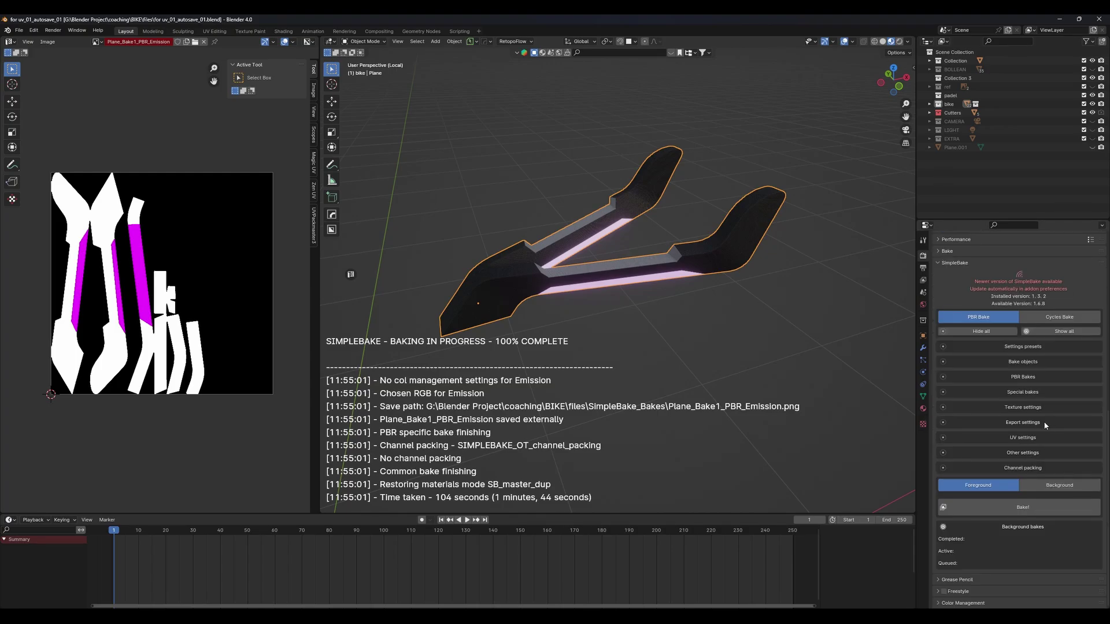
# Browse the SimpleBake_Bakes export folder holding the Diffuse, Emission, Normal and Roughness PNGs.
pyautogui.click(1006, 423)
pyautogui.click(1083, 450)
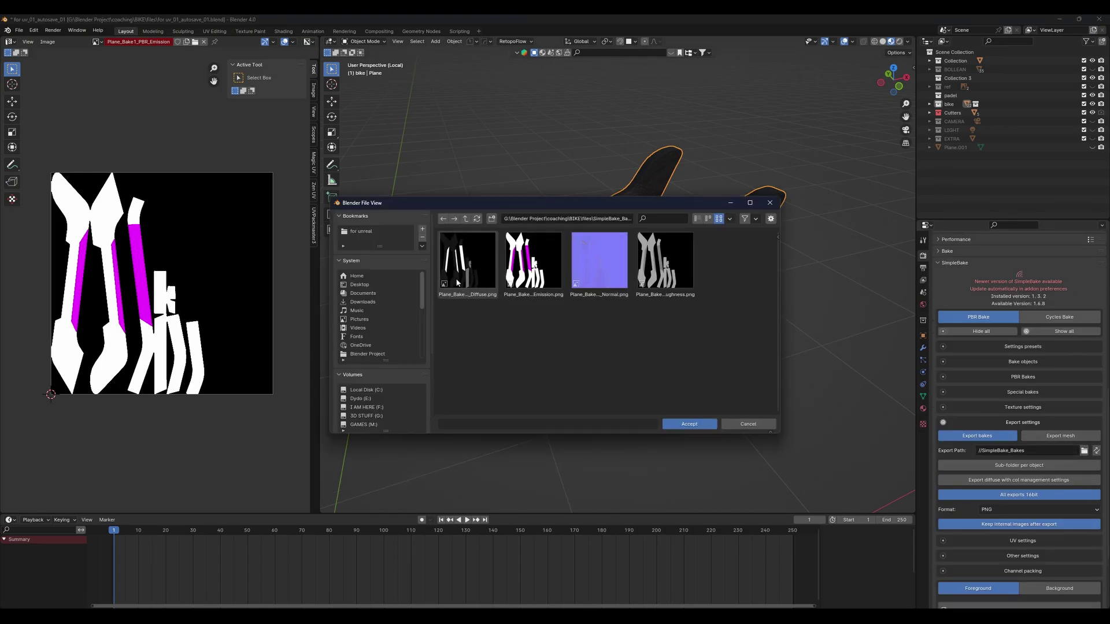